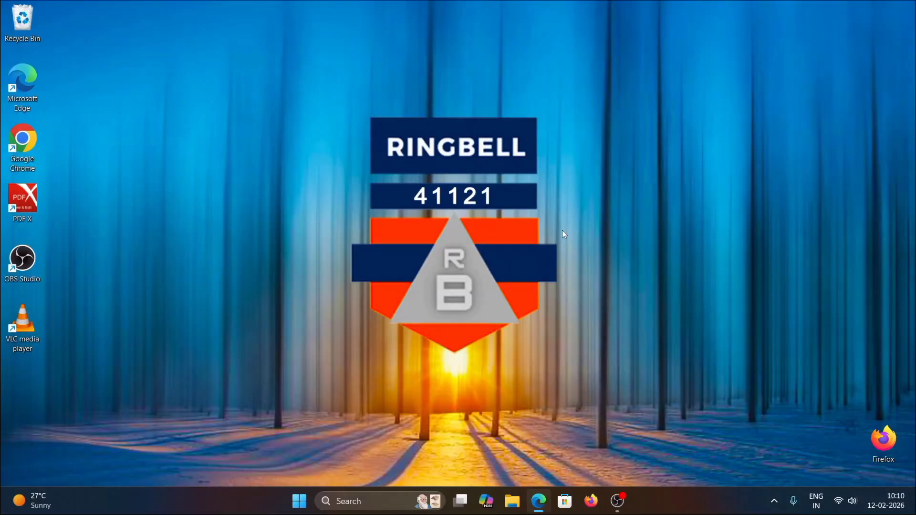
Step: Search Start for power, open Edit power plan to view Power Options, and minimize that window
{"action": "left_click", "coordinate": [300, 502]}
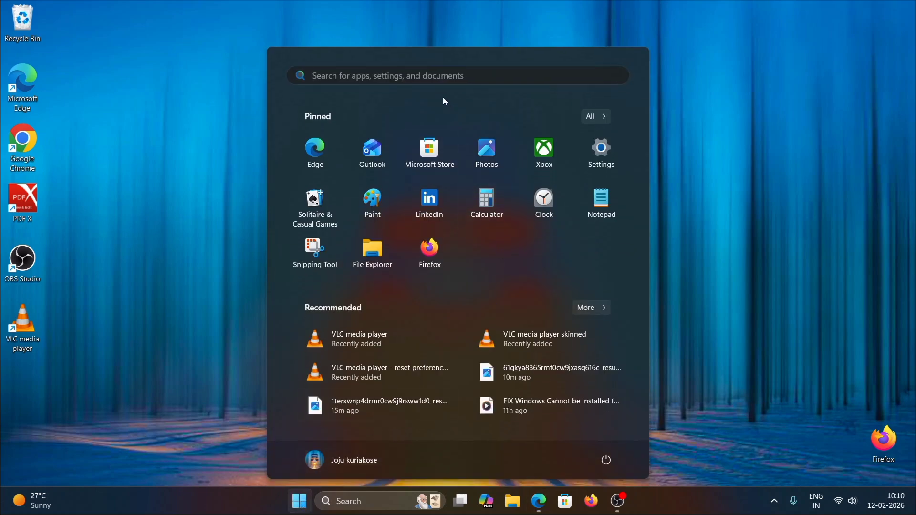
{"action": "left_click", "coordinate": [435, 78]}
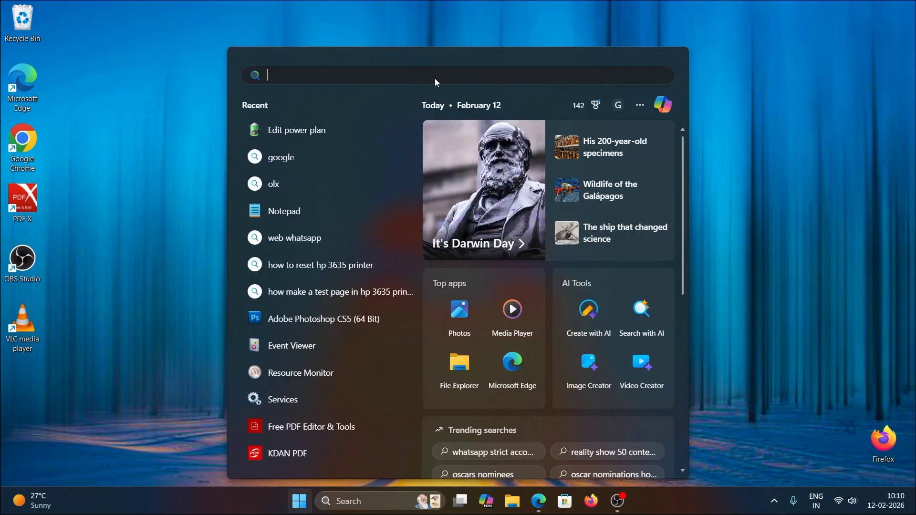
{"action": "type", "text": "po"}
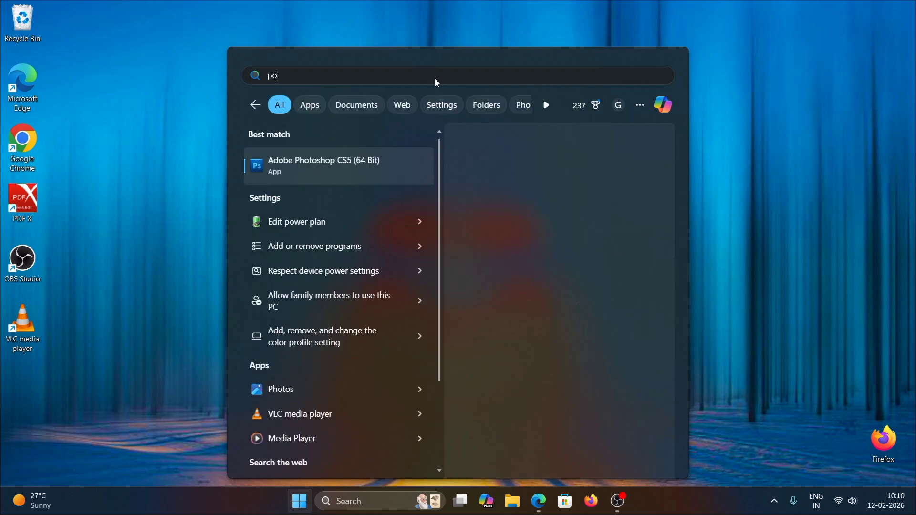
{"action": "type", "text": "wer"}
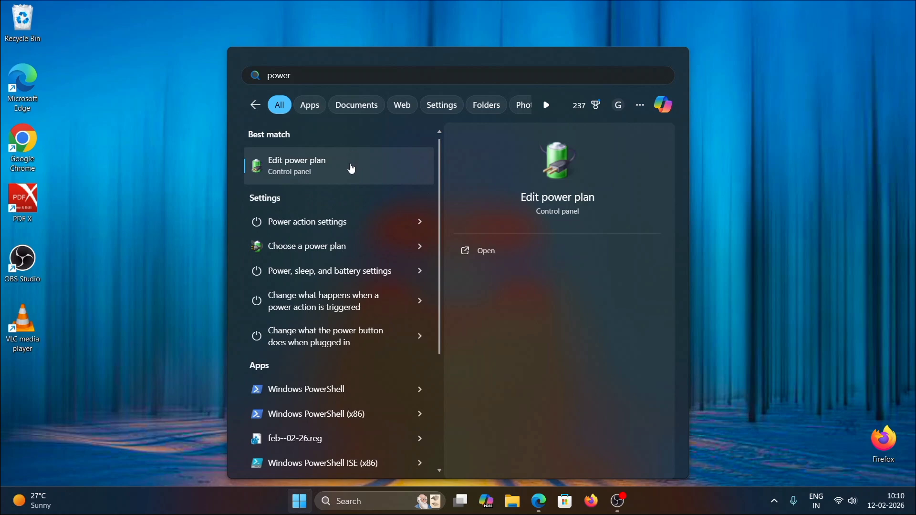
{"action": "left_click", "coordinate": [357, 251]}
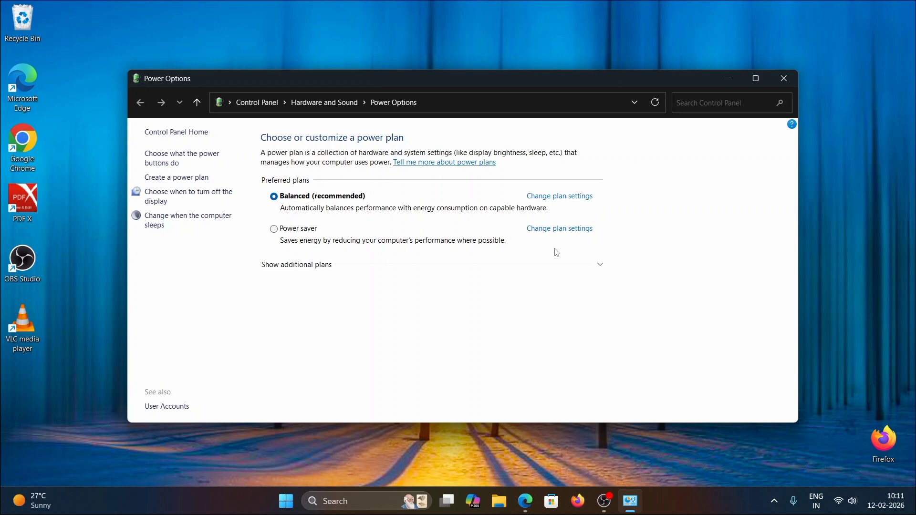
{"action": "left_click", "coordinate": [729, 78]}
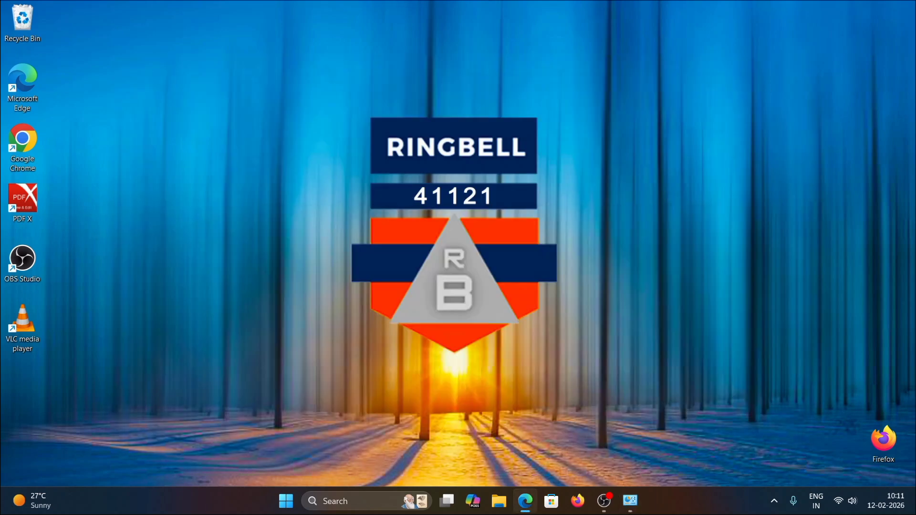
Step: Search Start for cmd and open Command Prompt as administrator
{"action": "left_click", "coordinate": [290, 508]}
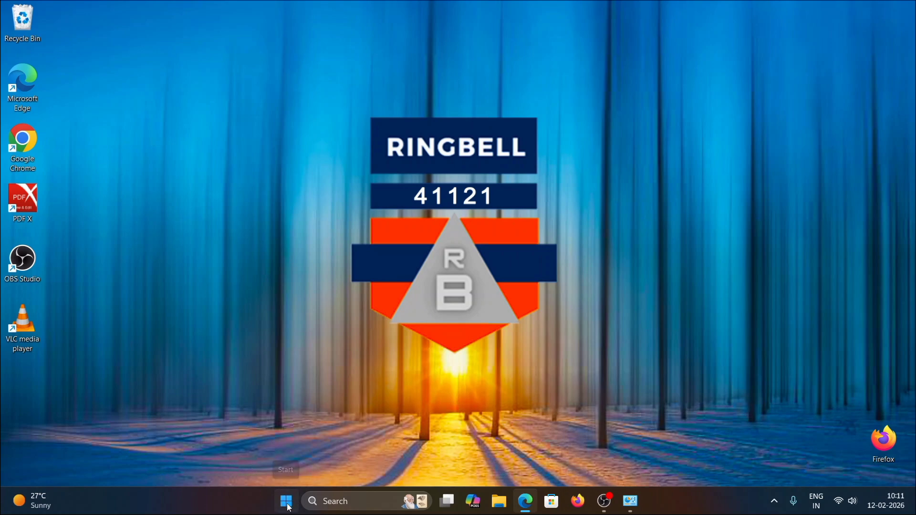
{"action": "left_click", "coordinate": [333, 76]}
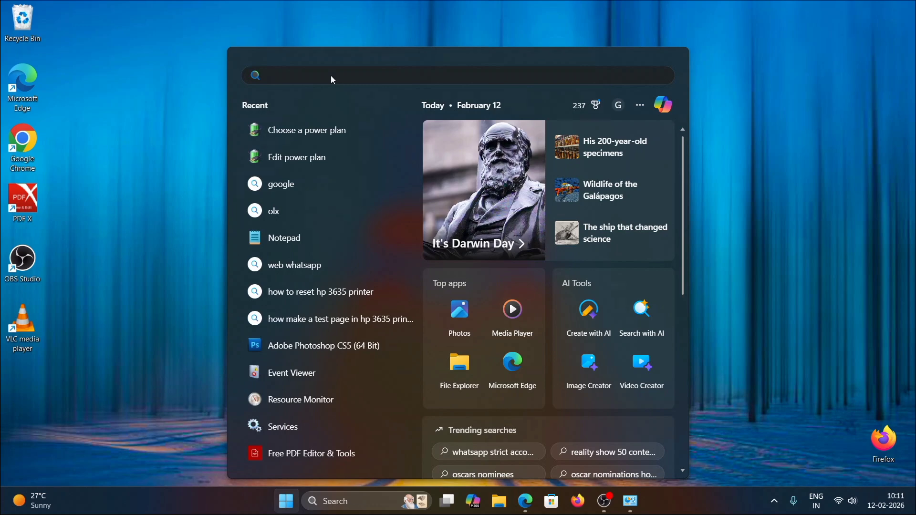
{"action": "type", "text": "cm"}
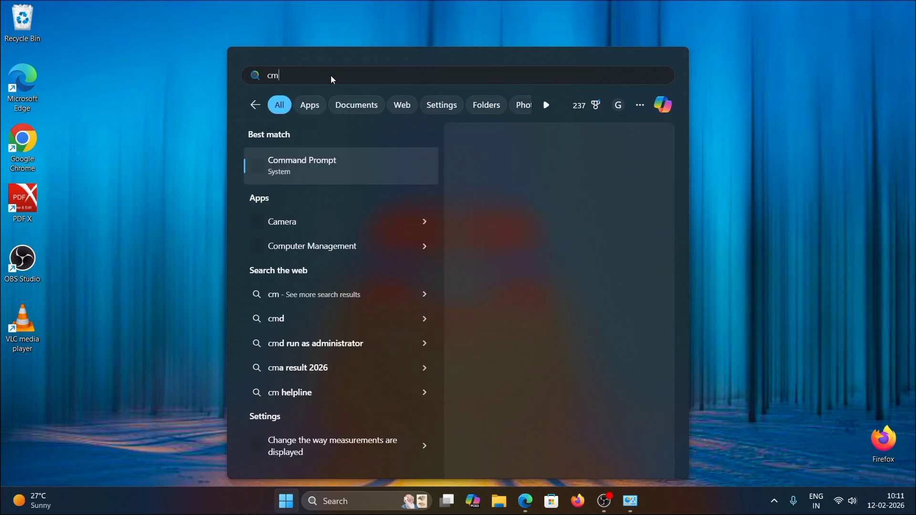
{"action": "type", "text": "d"}
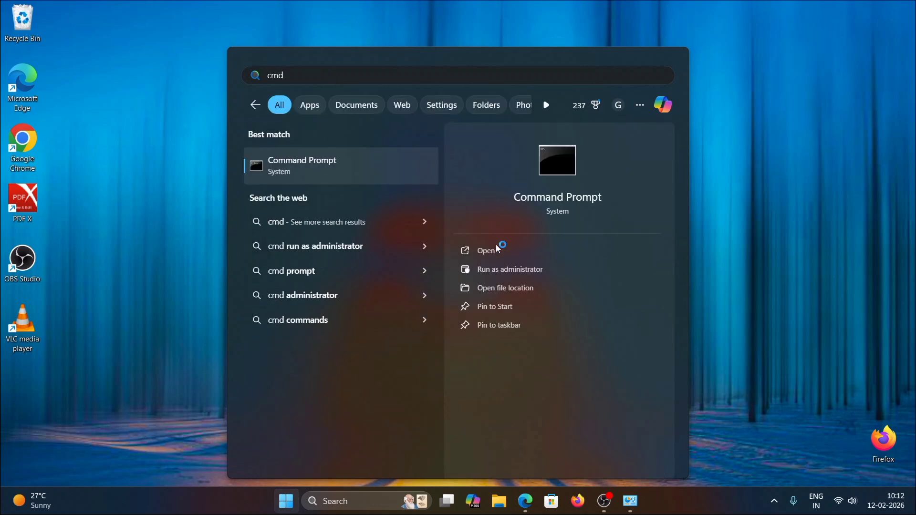
{"action": "left_click", "coordinate": [504, 272]}
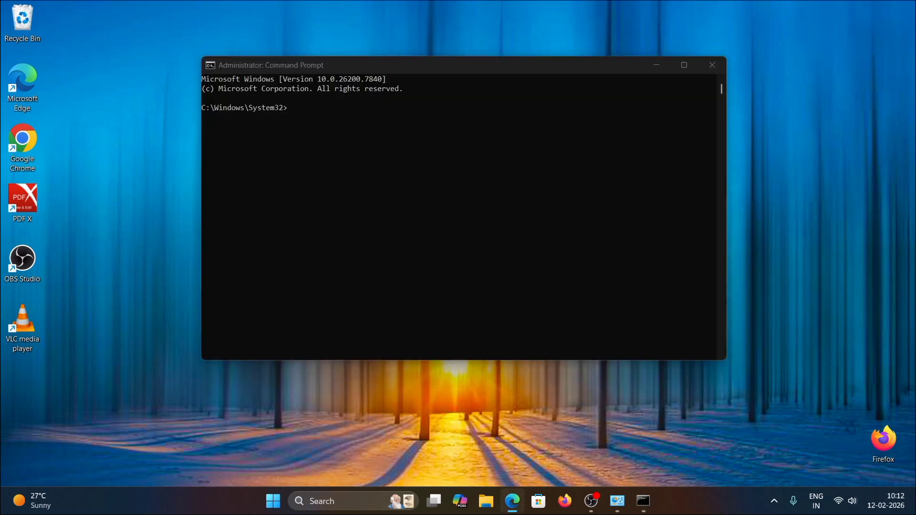
Step: Run powercfg -duplicatescheme e9a42b02-d5df-448d-aa00-03f14749eb61 in the admin prompt and minimize the window
{"action": "left_click", "coordinate": [304, 112]}
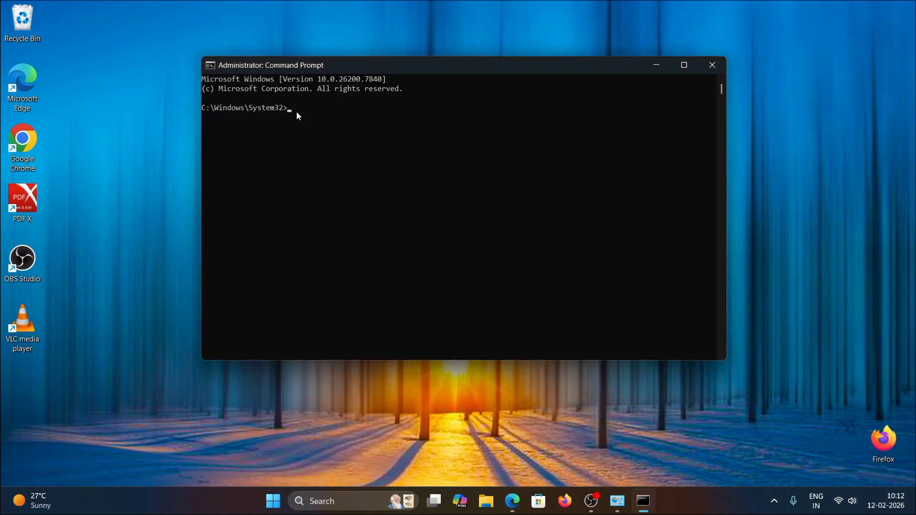
{"action": "left_click", "coordinate": [297, 111]}
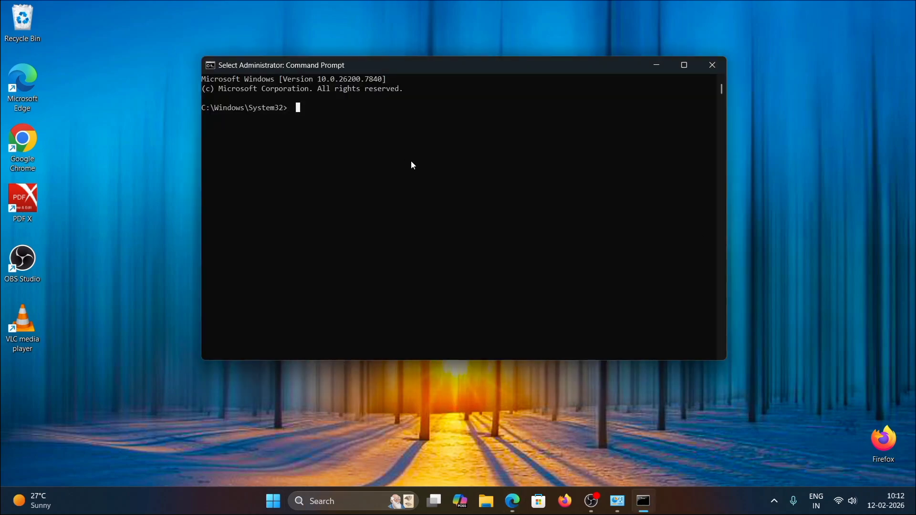
{"action": "type", "text": "powercfg -duplicatescheme e9a42b02-d5df-448d-aa00-03f14749eb61"}
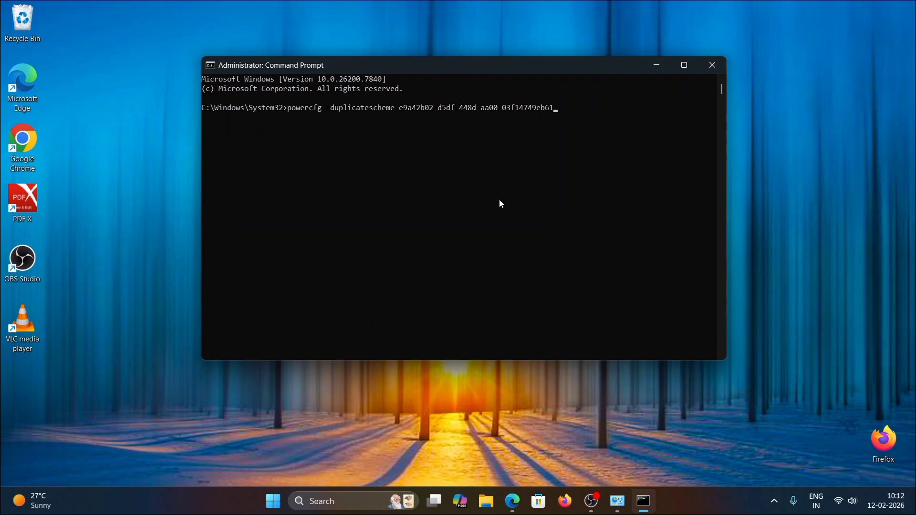
{"action": "key", "text": "Return"}
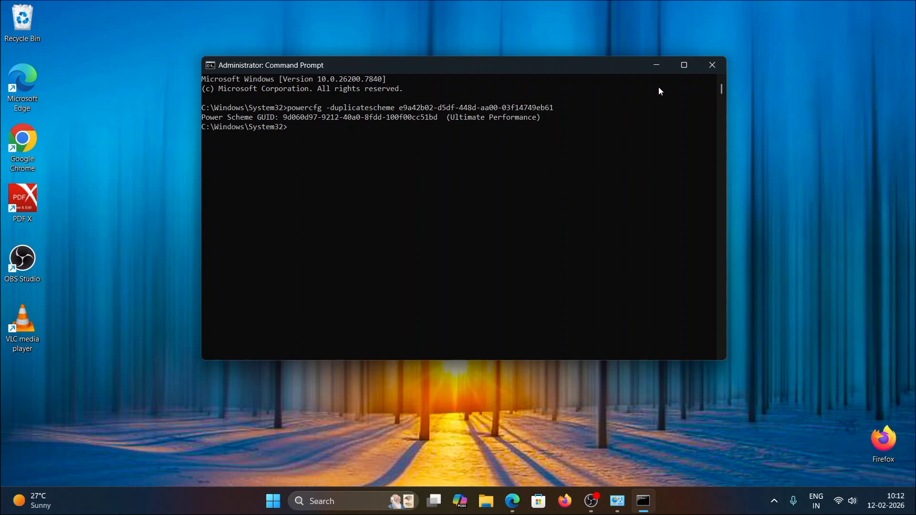
{"action": "left_click", "coordinate": [656, 72]}
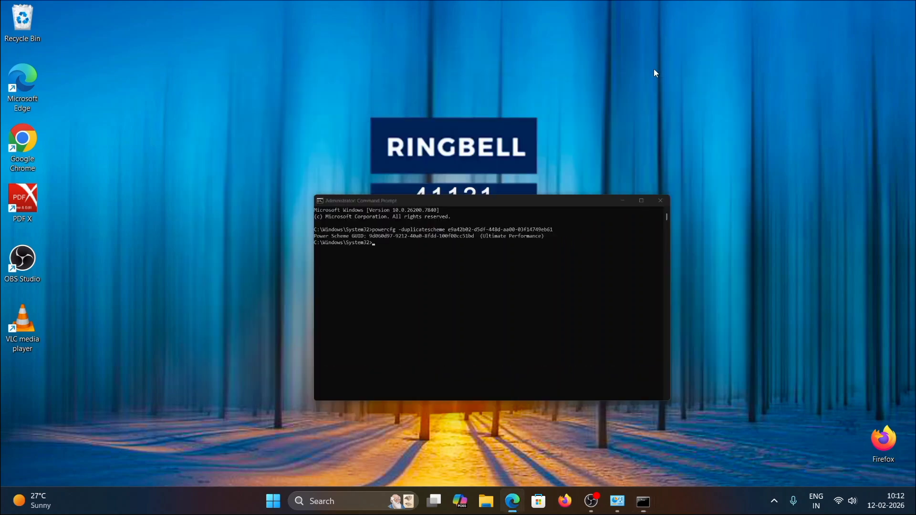
Step: Reload Power Options, show the additional plans and select the Ultimate Performance plan
{"action": "left_click", "coordinate": [620, 506]}
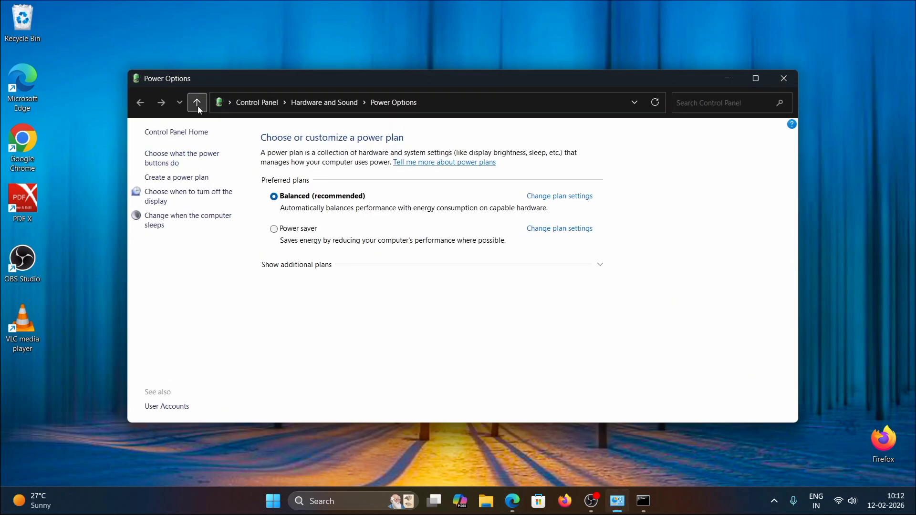
{"action": "left_click", "coordinate": [328, 102]}
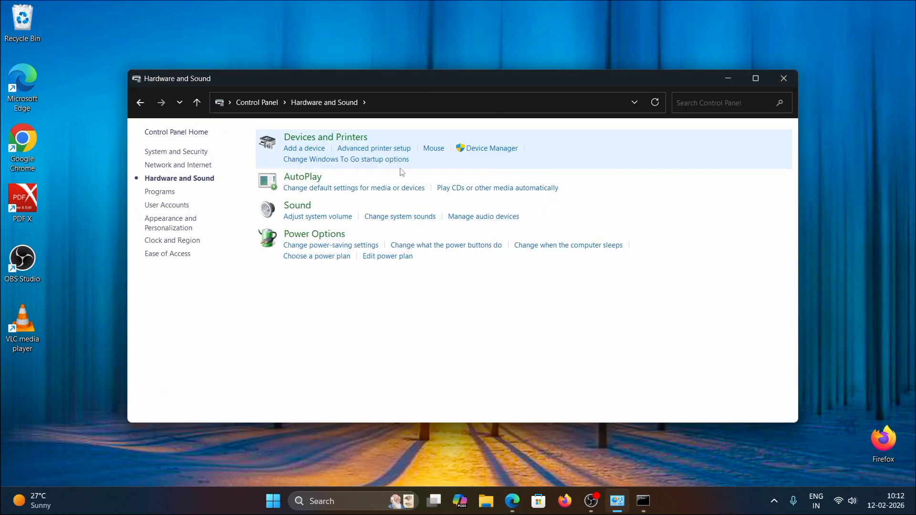
{"action": "left_click", "coordinate": [417, 253]}
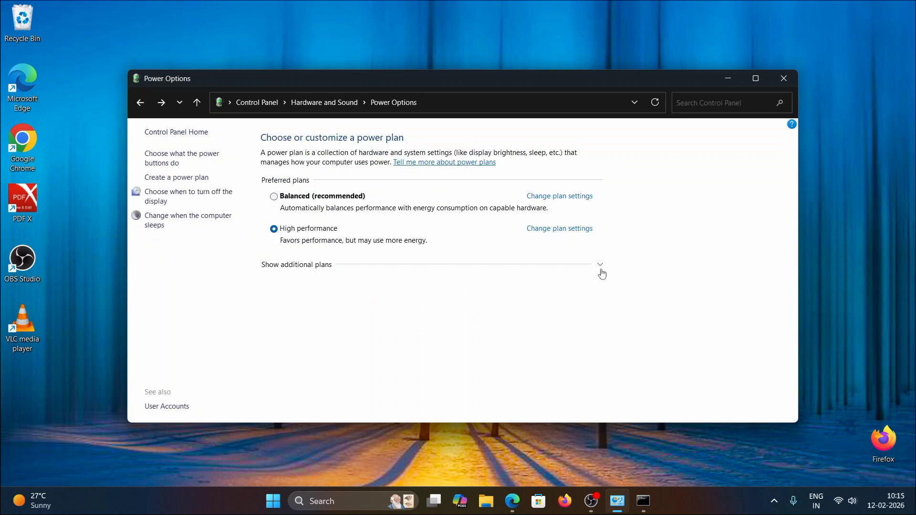
{"action": "left_click", "coordinate": [602, 271]}
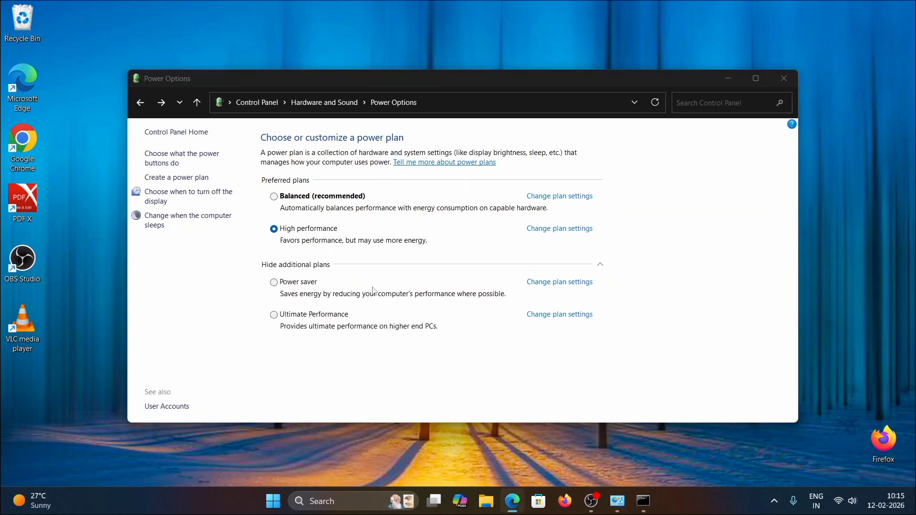
{"action": "left_click", "coordinate": [275, 316]}
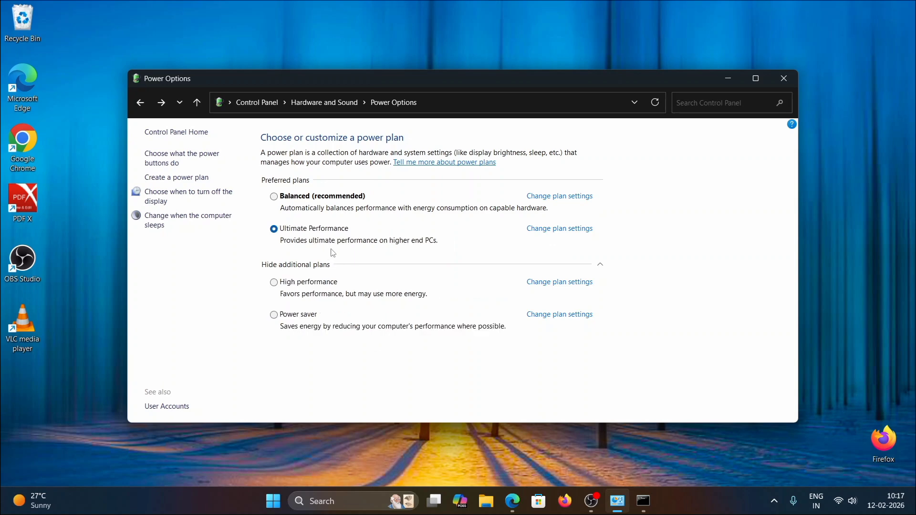
Step: Unlock the power button settings, turn off fast startup, save the changes and close Power Options
{"action": "left_click", "coordinate": [205, 163]}
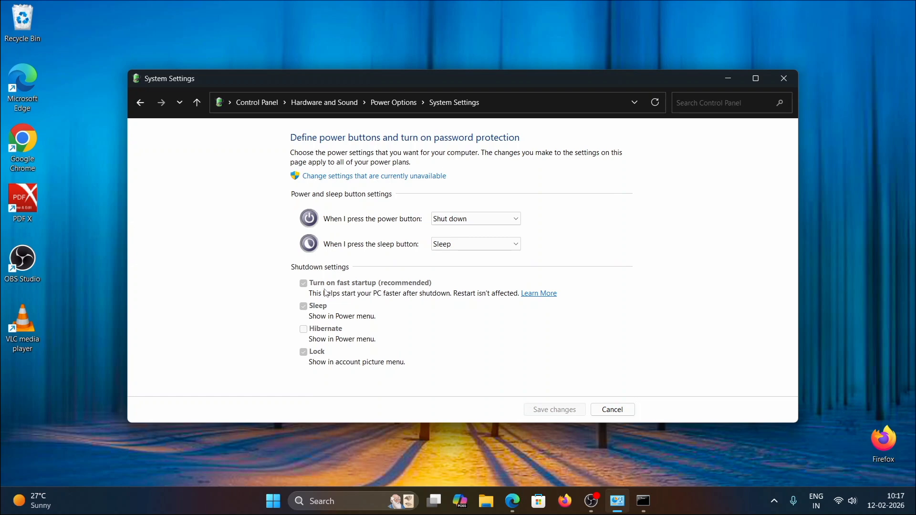
{"action": "left_click", "coordinate": [392, 180]}
{"action": "left_click", "coordinate": [304, 270]}
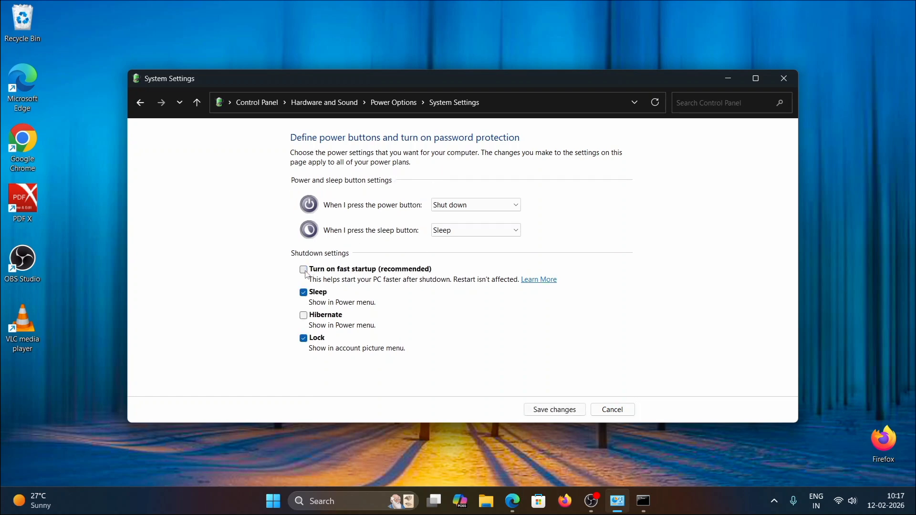
{"action": "left_click", "coordinate": [305, 272]}
{"action": "left_click", "coordinate": [556, 410]}
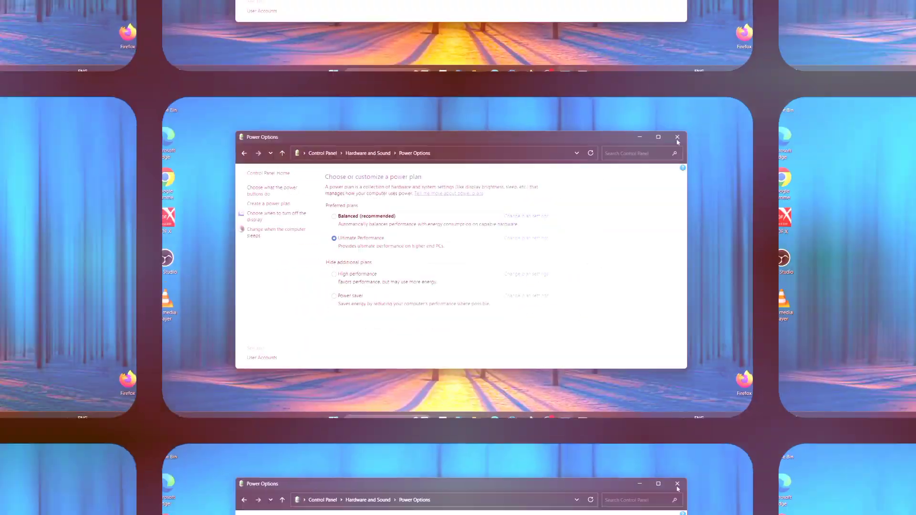
{"action": "left_click", "coordinate": [785, 84]}
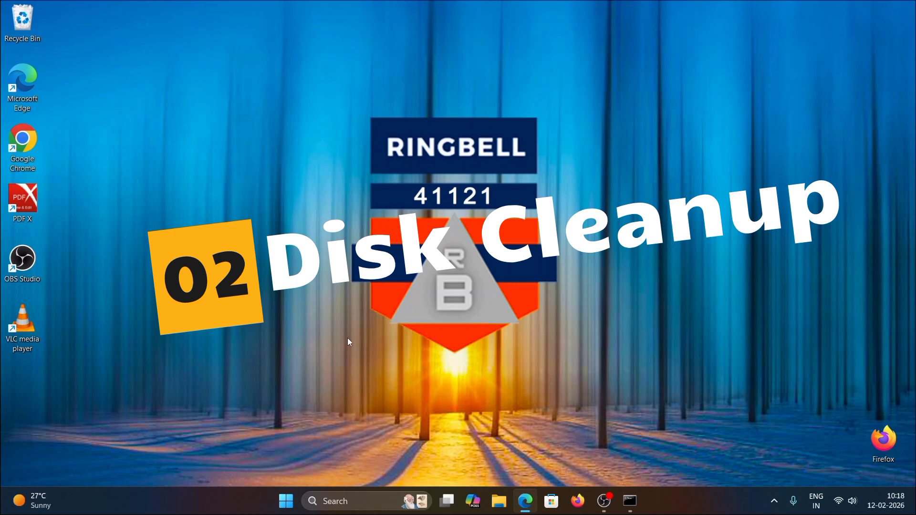
Step: Open Command Prompt as administrator from the recent items in Start search
{"action": "left_click", "coordinate": [288, 502]}
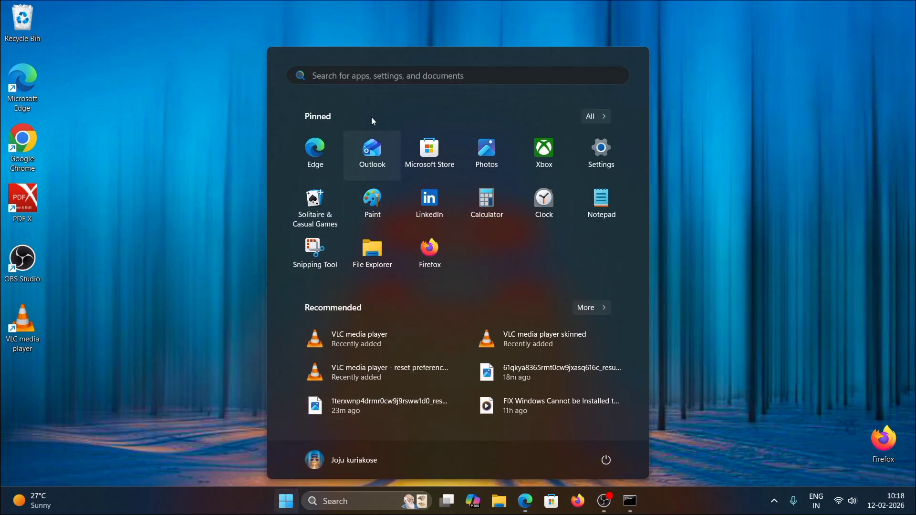
{"action": "left_click", "coordinate": [380, 74]}
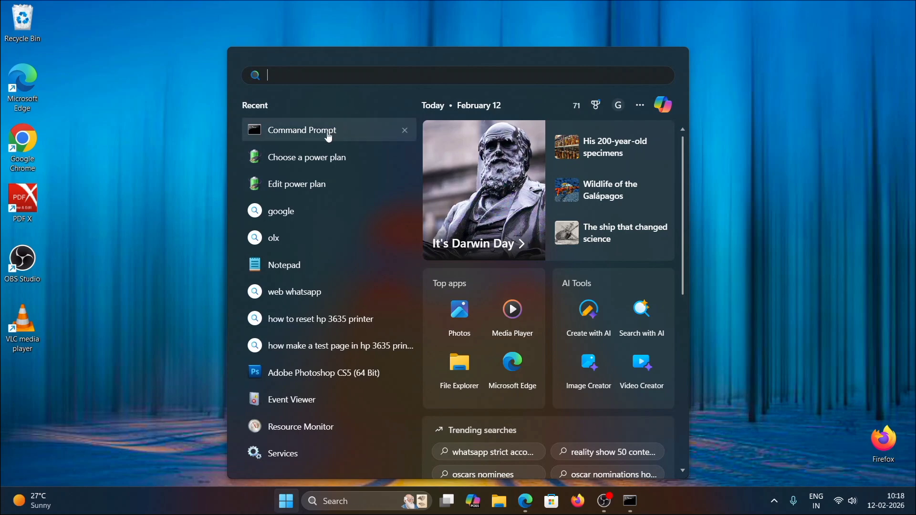
{"action": "right_click", "coordinate": [329, 137]}
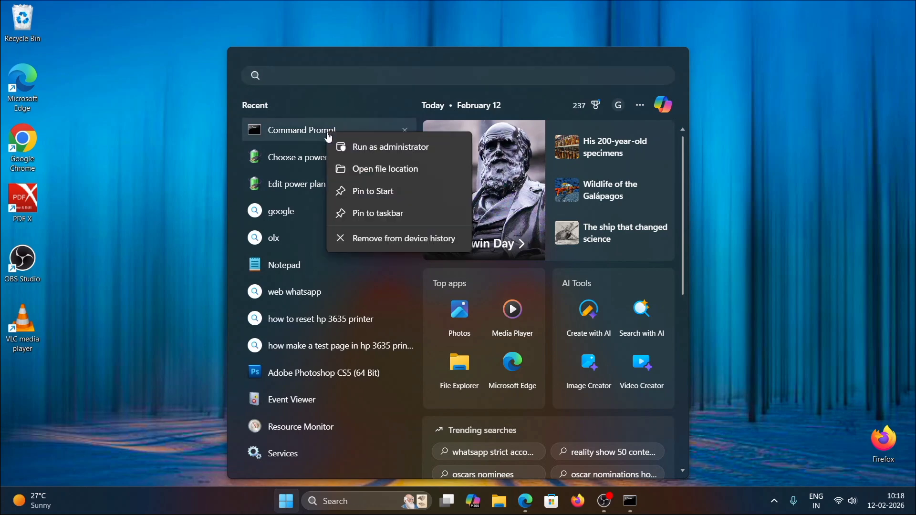
{"action": "left_click", "coordinate": [369, 151]}
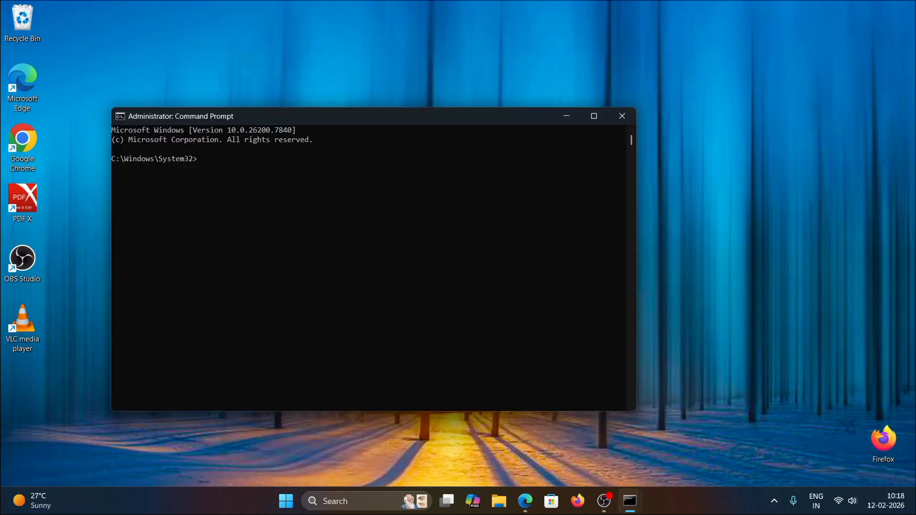
Step: Run DISM /Online /Cleanup-Image /StartComponentCleanup in the admin prompt and close the window after it completes
{"action": "left_click", "coordinate": [217, 170]}
{"action": "type", "text": "DISM /Online /Cleanup-Image /StartComponentCleanup"}
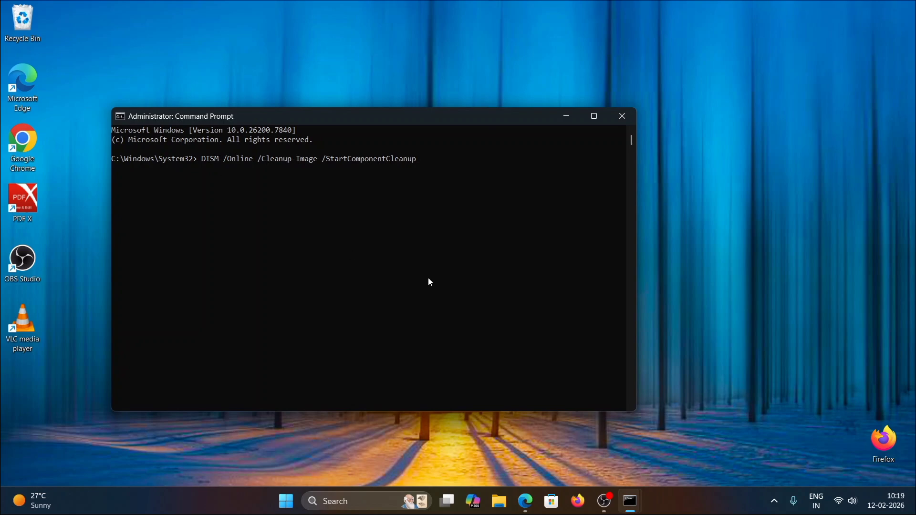
{"action": "key", "text": "Return"}
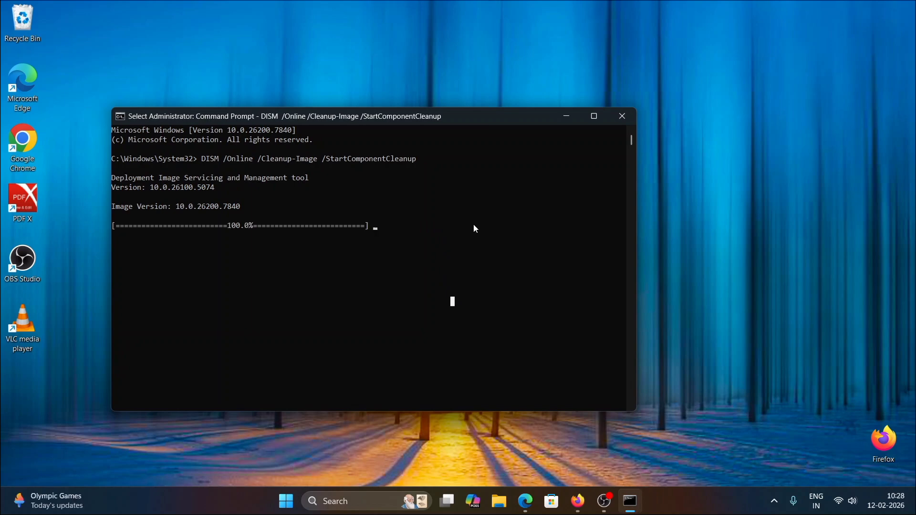
{"action": "left_click", "coordinate": [634, 119]}
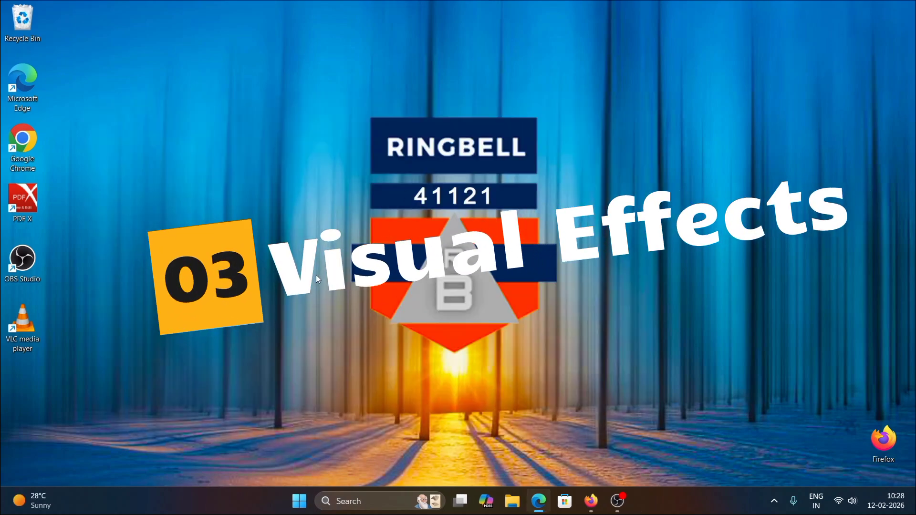
Step: Open System Properties by running sysdm.cpl from the Run dialog
{"action": "right_click", "coordinate": [300, 508]}
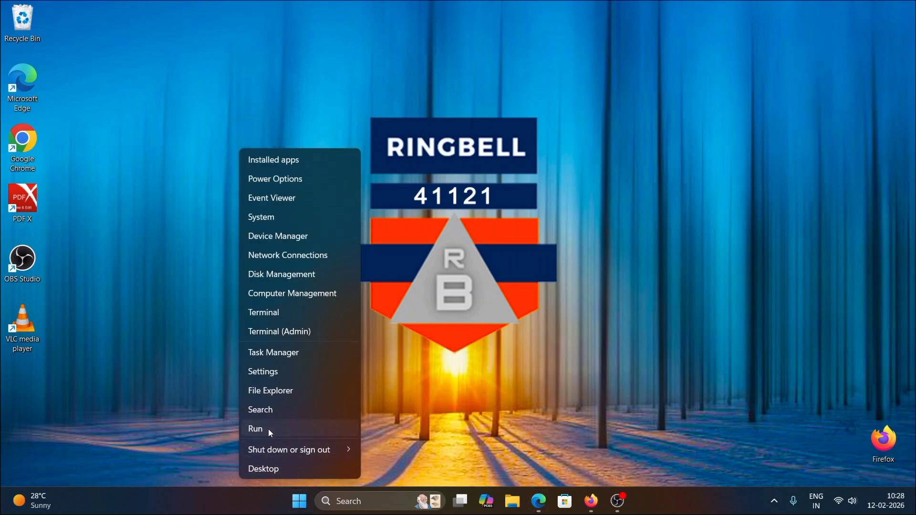
{"action": "left_click", "coordinate": [268, 429]}
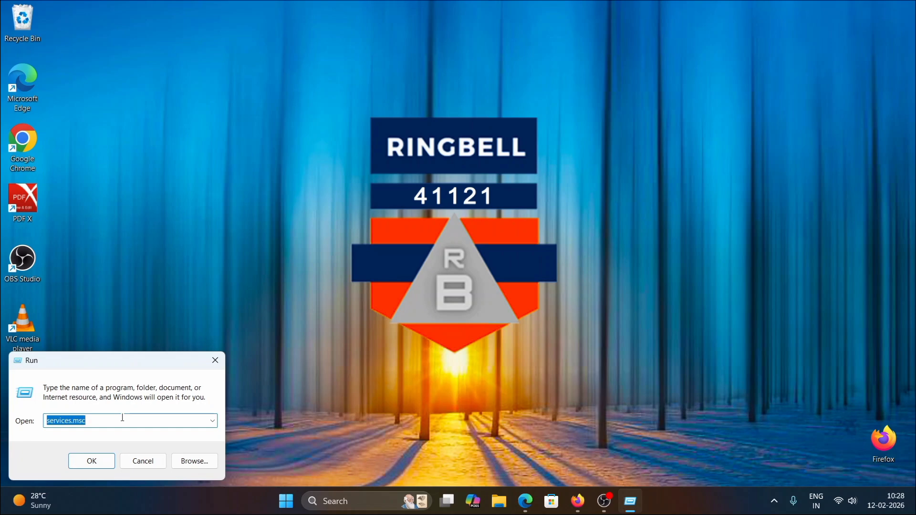
{"action": "key", "text": "Down"}
{"action": "key", "text": "Return"}
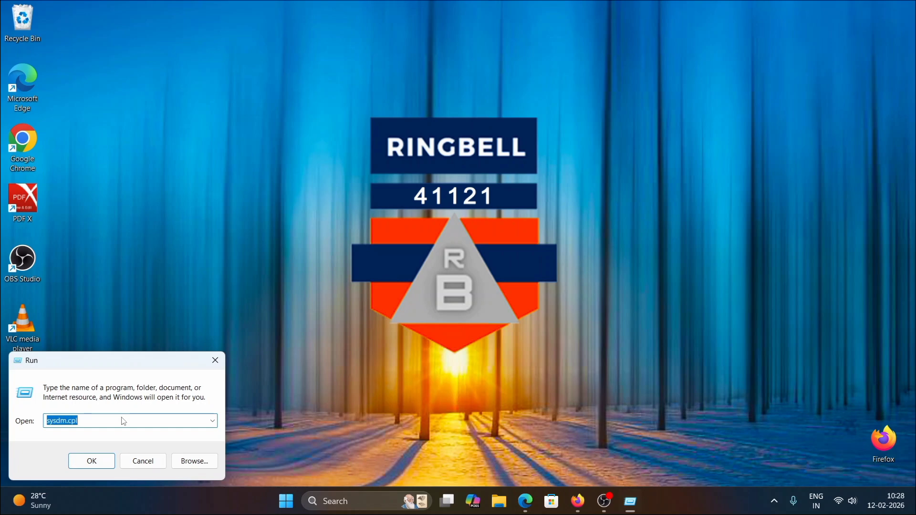
{"action": "key", "text": "Return"}
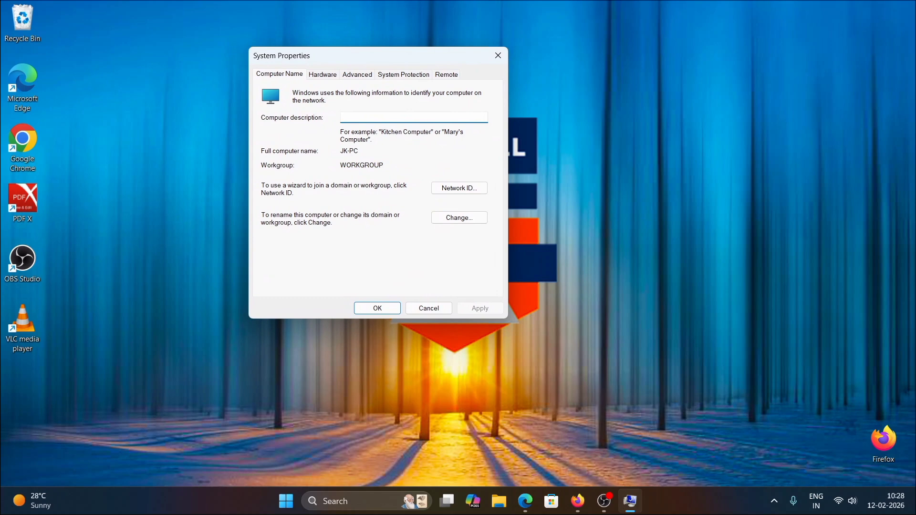
Step: Open the Performance Options for visual effects and choose Adjust for best performance
{"action": "key", "text": "alt+Tab"}
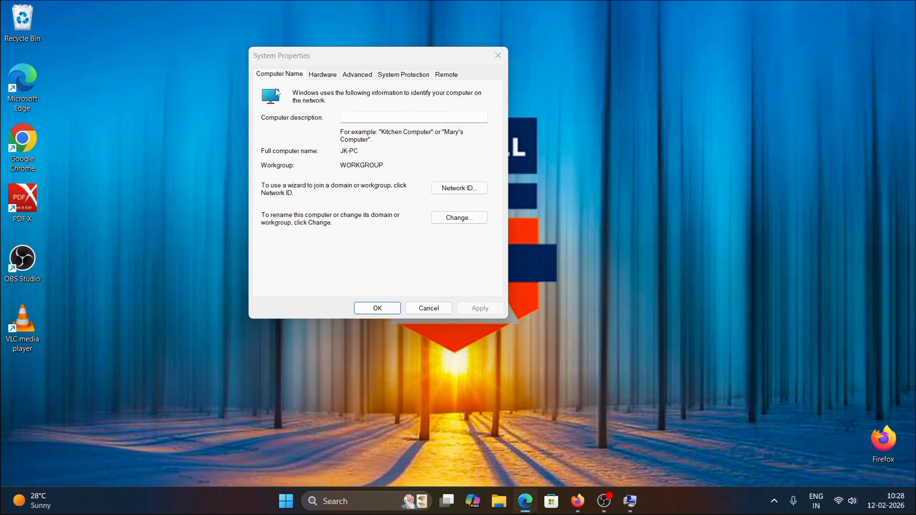
{"action": "left_click", "coordinate": [365, 76]}
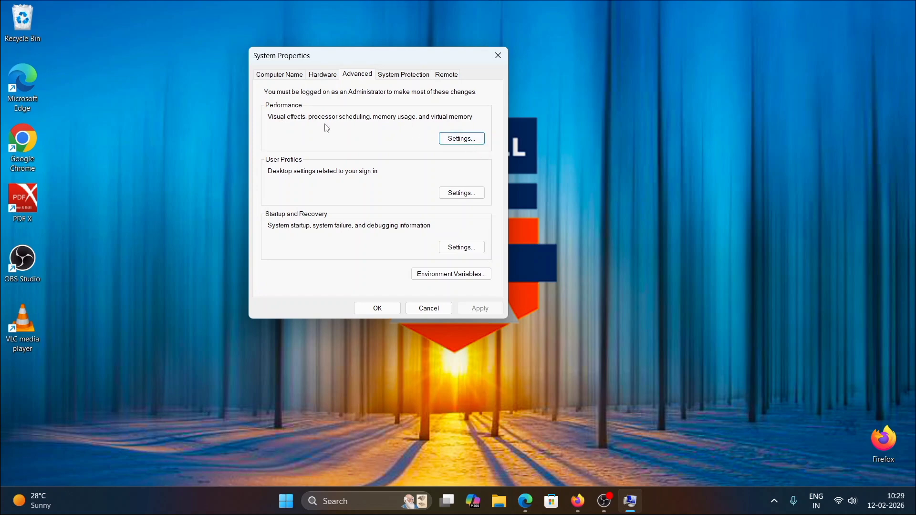
{"action": "left_click", "coordinate": [461, 139]}
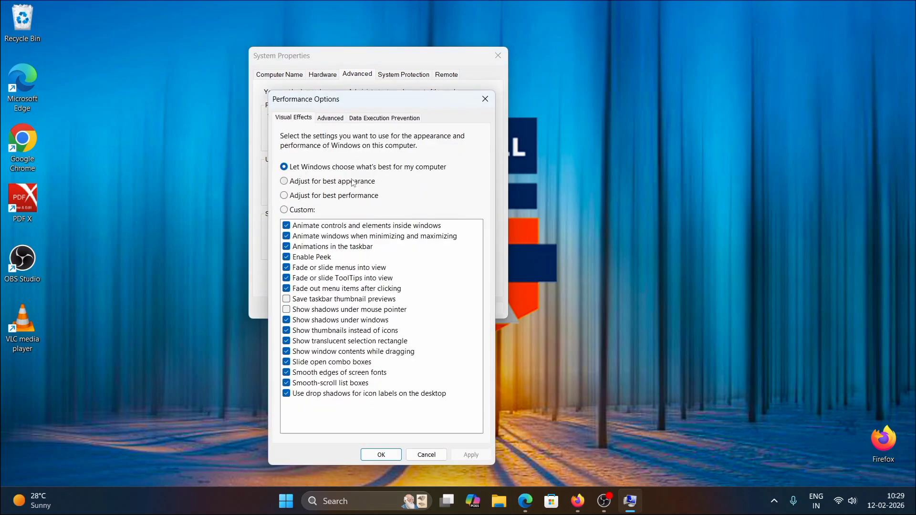
{"action": "left_click", "coordinate": [286, 196]}
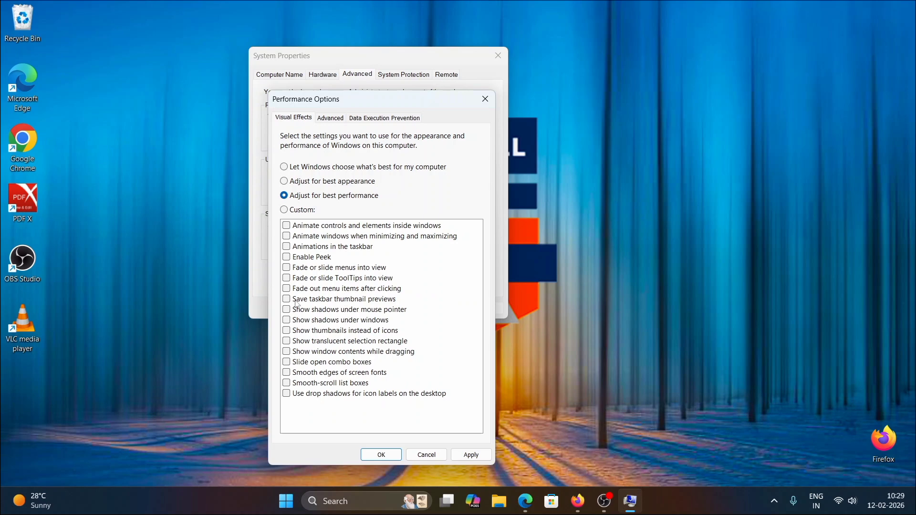
Step: Switch to Custom, re-enable Show thumbnails instead of icons and Show window contents while dragging, apply, and close System Properties
{"action": "left_click", "coordinate": [285, 212]}
{"action": "left_click", "coordinate": [287, 331]}
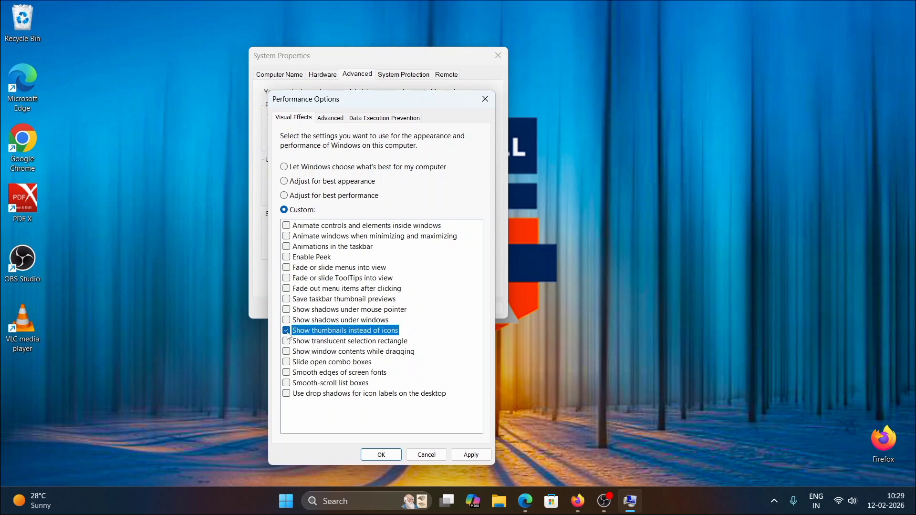
{"action": "left_click", "coordinate": [288, 353]}
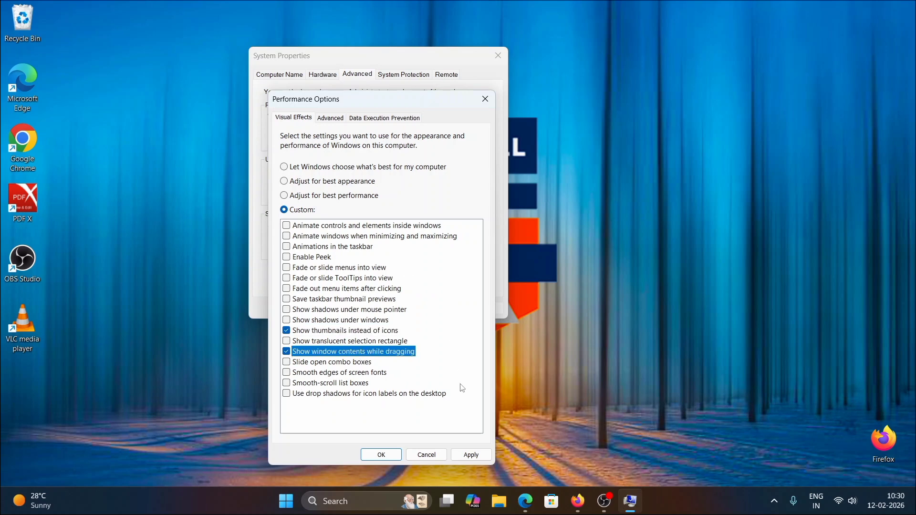
{"action": "left_click", "coordinate": [471, 456]}
{"action": "left_click", "coordinate": [381, 456]}
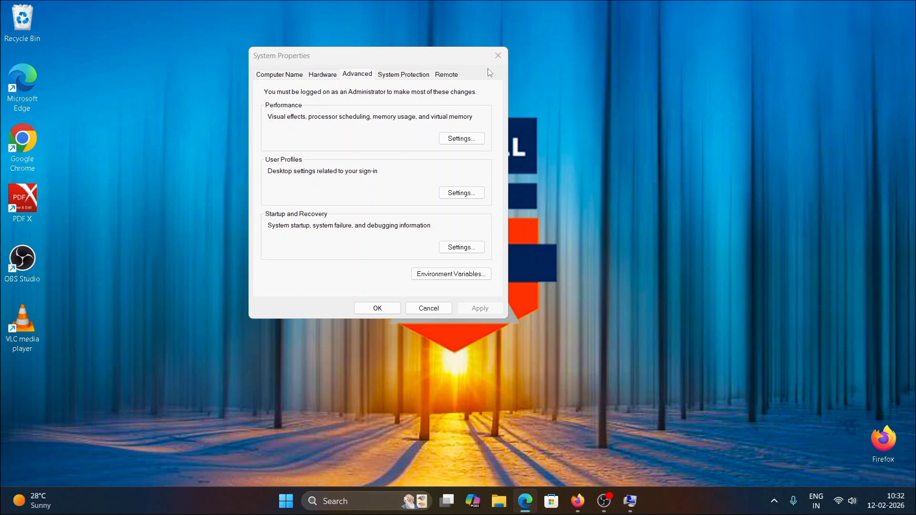
{"action": "left_click", "coordinate": [497, 55]}
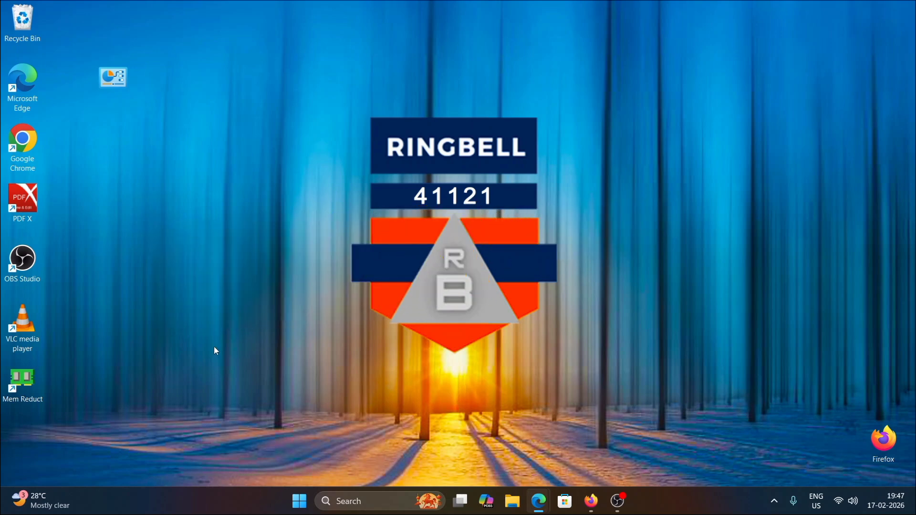
Step: Open the Mem Reduct website from the memreduct search results in the browser, then minimize the browser
{"action": "mouse_move", "coordinate": [544, 499]}
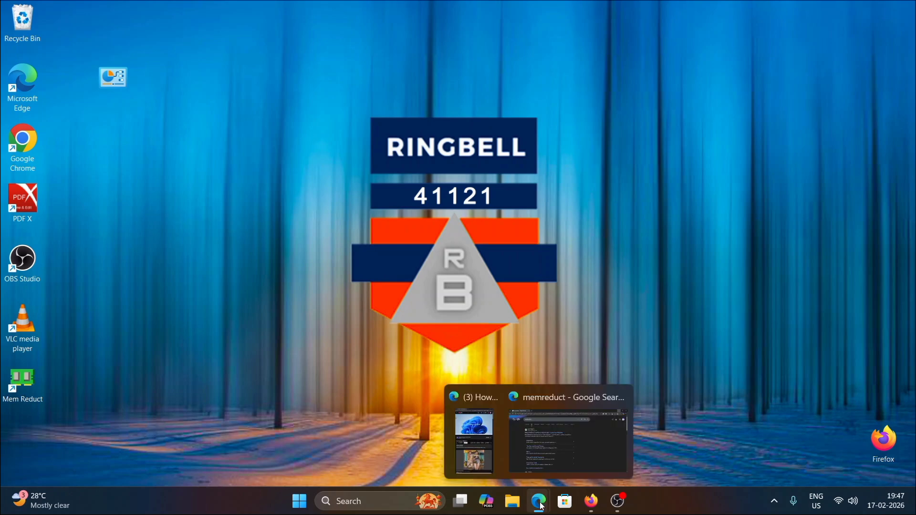
{"action": "left_click", "coordinate": [557, 437]}
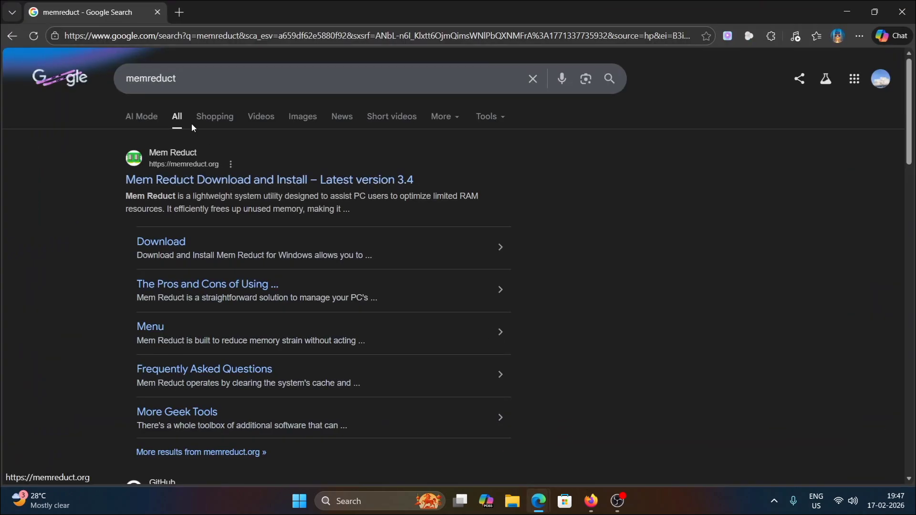
{"action": "left_click", "coordinate": [192, 77]}
{"action": "left_click_drag", "start_coordinate": [192, 76], "coordinate": [31, 190]}
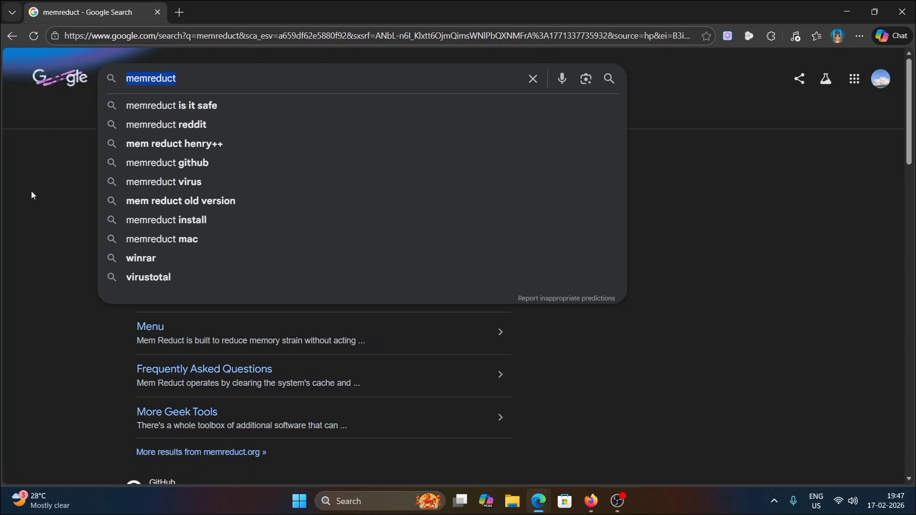
{"action": "left_click", "coordinate": [30, 221]}
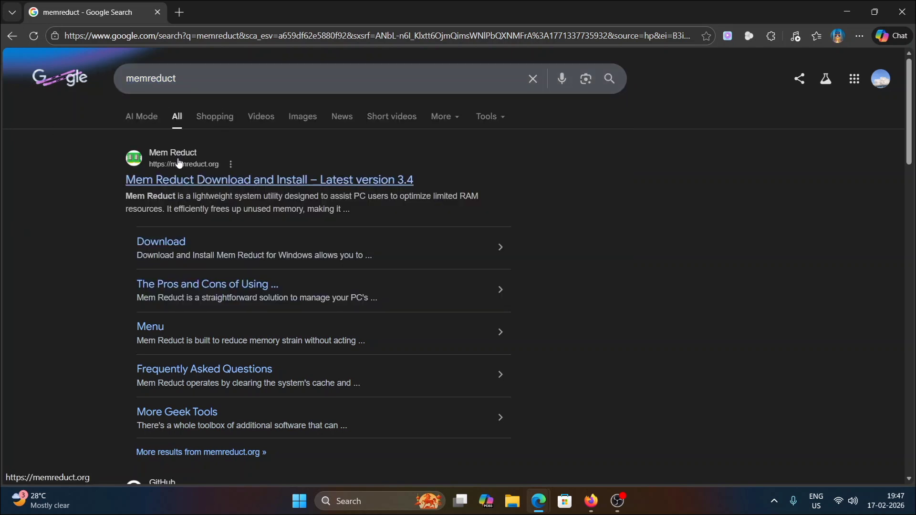
{"action": "left_click", "coordinate": [178, 160]}
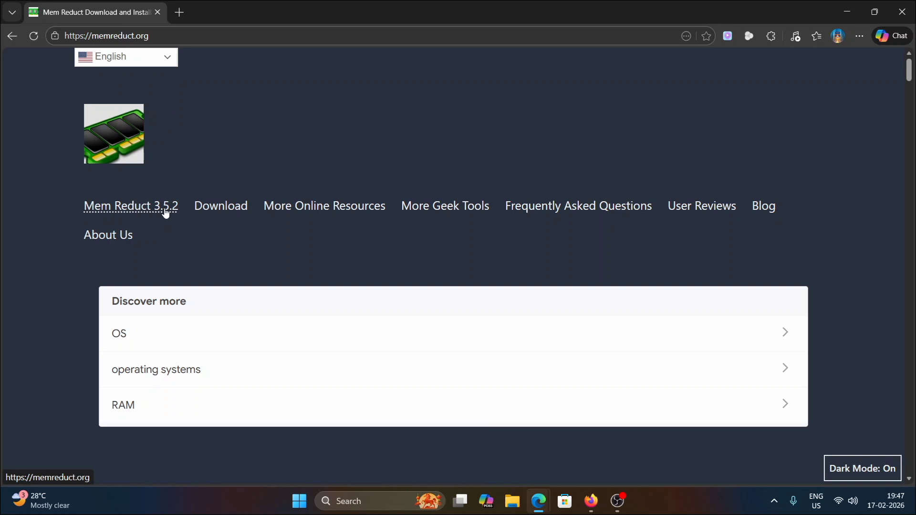
{"action": "left_click", "coordinate": [165, 216]}
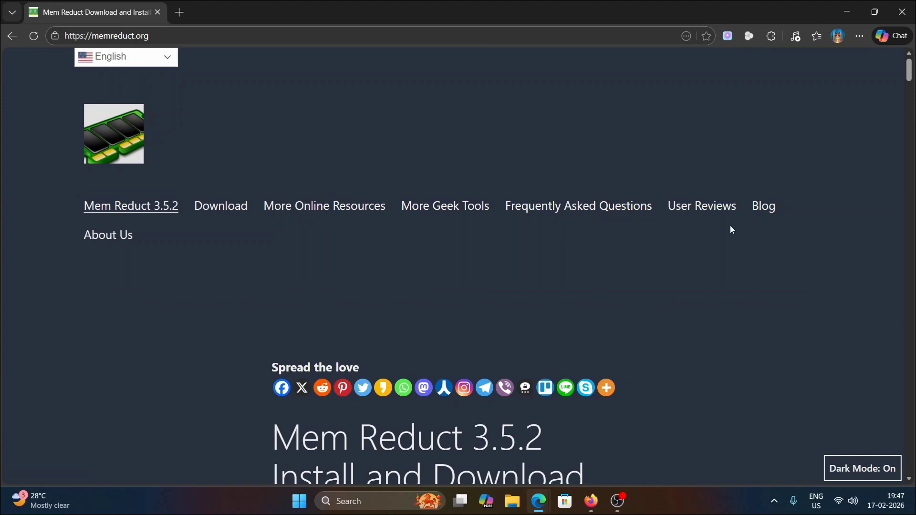
{"action": "left_click", "coordinate": [848, 13]}
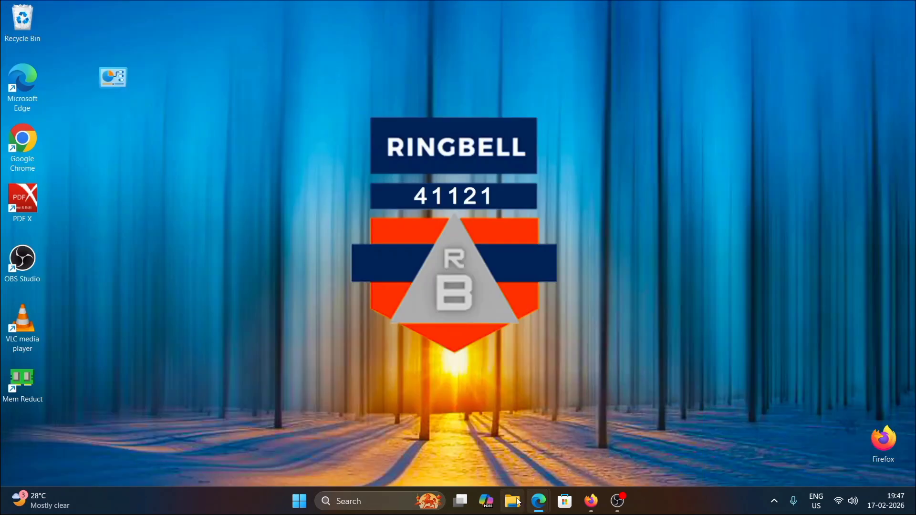
Step: Launch Mem Reduct from the desktop, run Clean memory, and close the app
{"action": "double_click", "coordinate": [34, 382]}
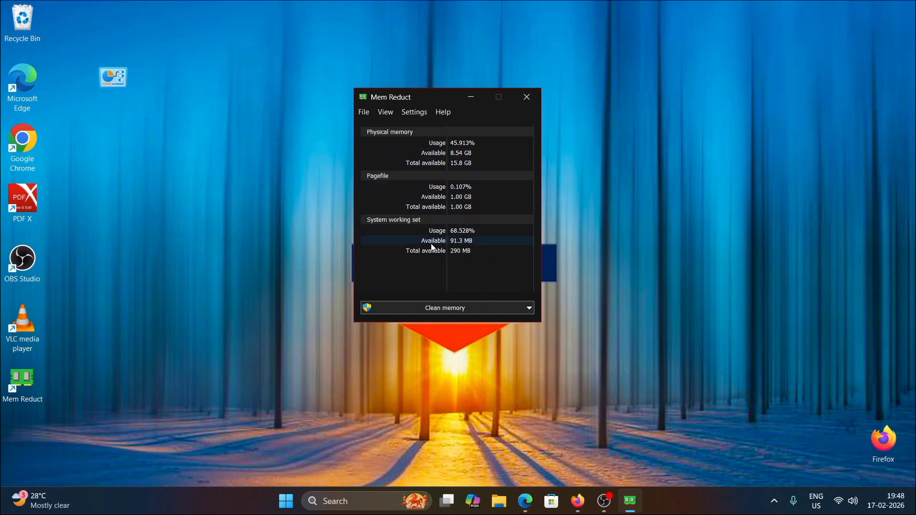
{"action": "left_click", "coordinate": [482, 310]}
{"action": "left_click", "coordinate": [532, 106]}
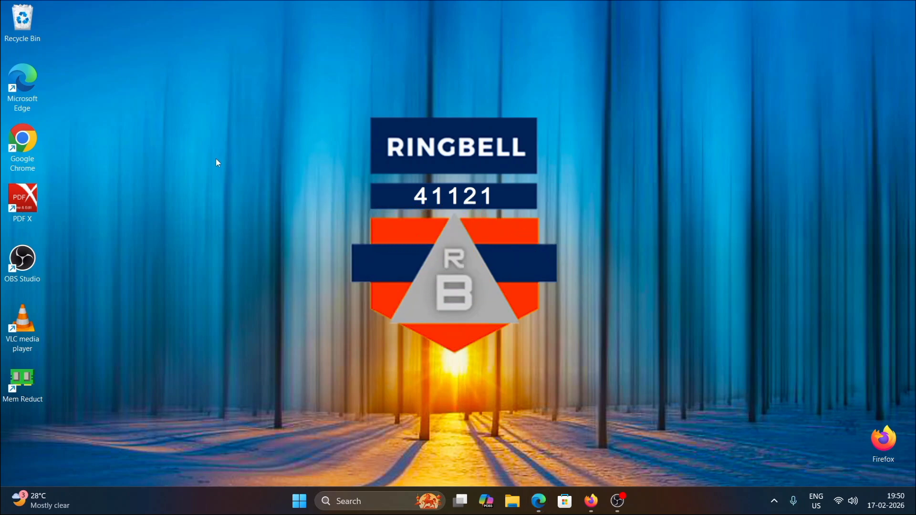
Step: Create a new desktop folder and rename it GodMode.{ED7BA470-8E54-465E-825C-99712043E01C}
{"action": "right_click", "coordinate": [161, 240]}
{"action": "mouse_move", "coordinate": [219, 348]}
{"action": "left_click", "coordinate": [351, 347]}
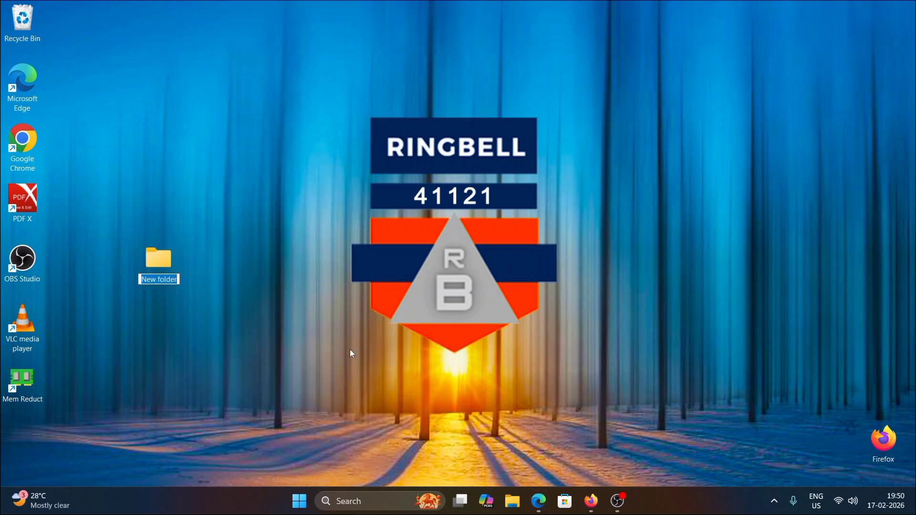
{"action": "key", "text": "Return"}
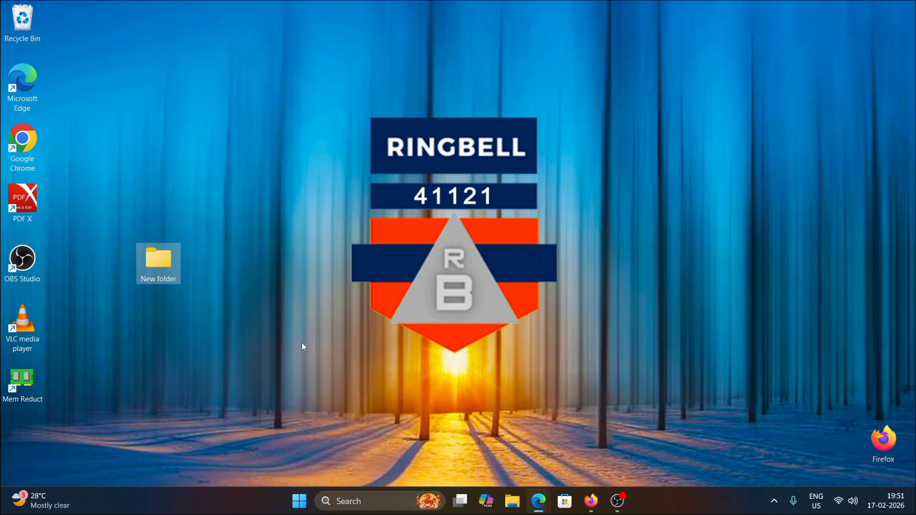
{"action": "right_click", "coordinate": [164, 279]}
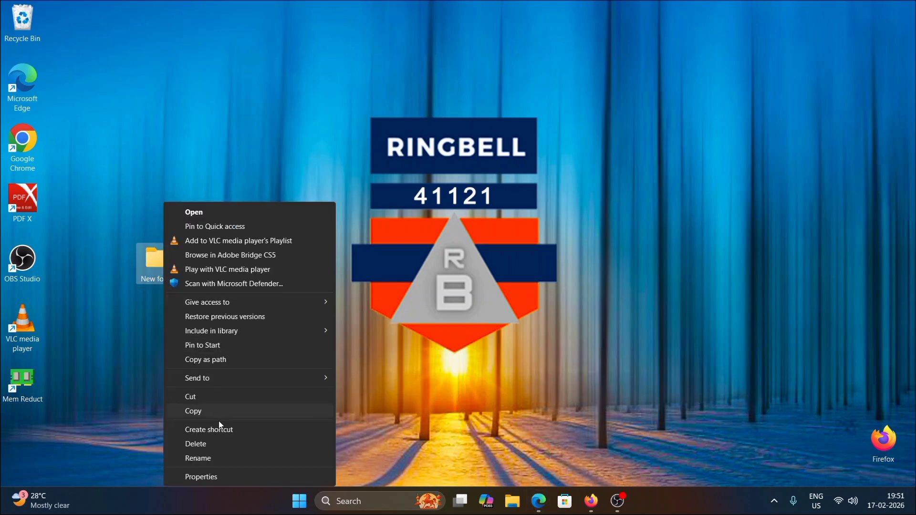
{"action": "left_click", "coordinate": [213, 461]}
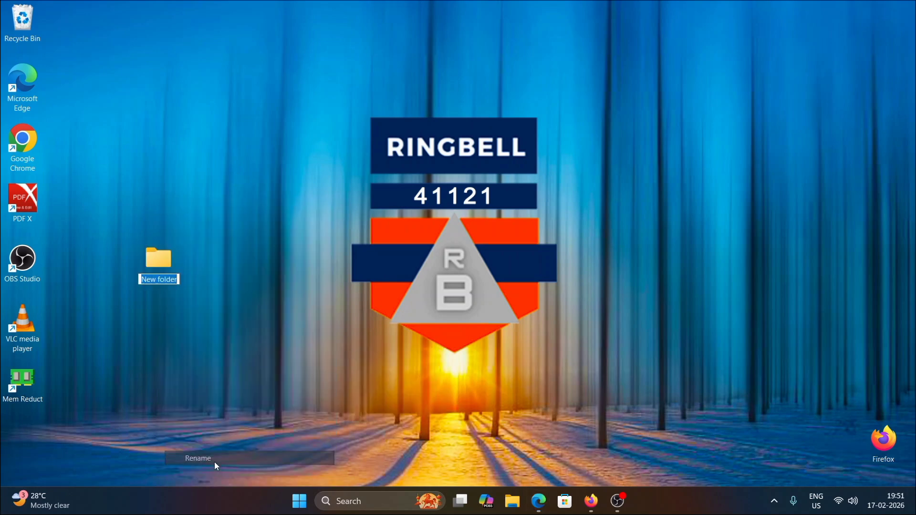
{"action": "right_click", "coordinate": [165, 277]}
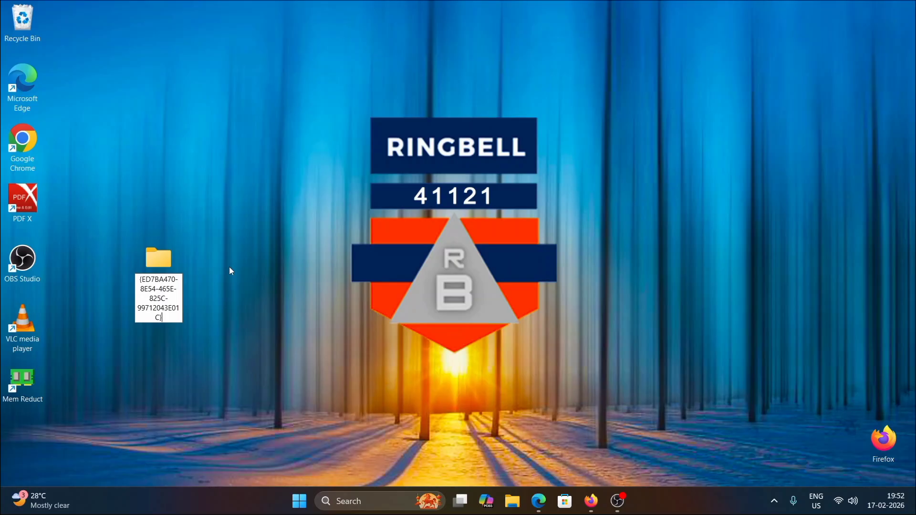
{"action": "key", "text": "Return"}
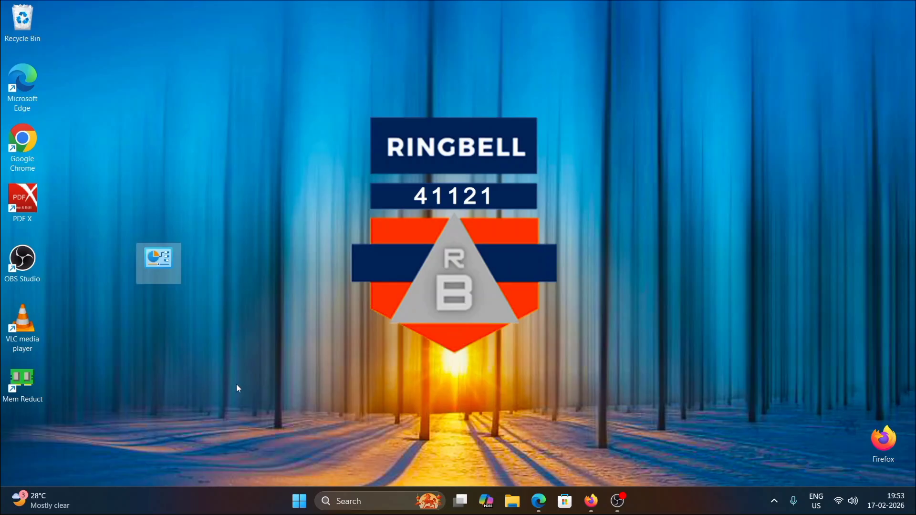
{"action": "left_click", "coordinate": [210, 287]}
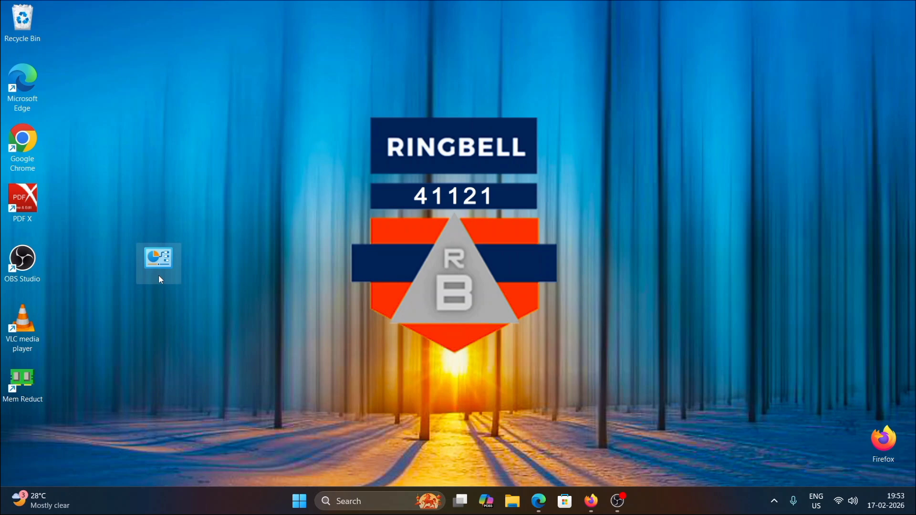
Step: Open the GodMode folder, browse its list of settings, and close it
{"action": "double_click", "coordinate": [161, 281]}
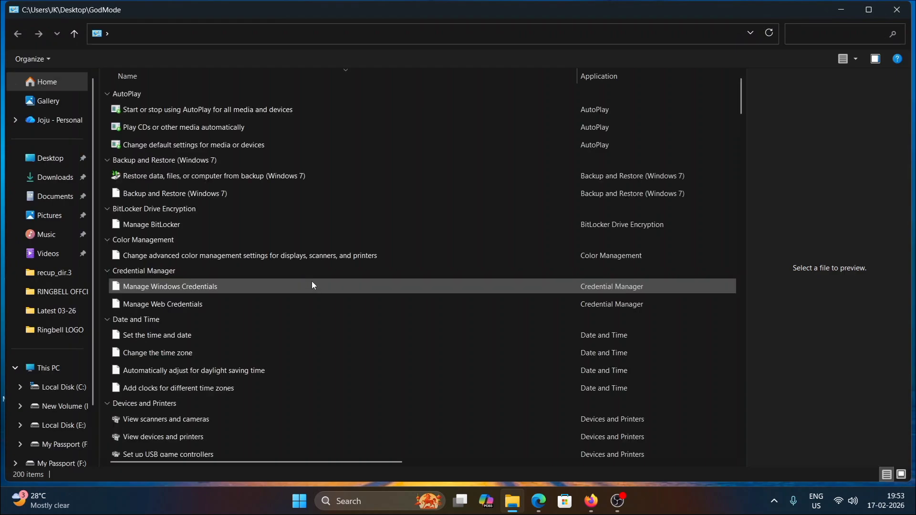
{"action": "scroll", "coordinate": [343, 251], "scroll_direction": "down", "scroll_amount": 7}
{"action": "scroll", "coordinate": [367, 229], "scroll_direction": "down", "scroll_amount": 8}
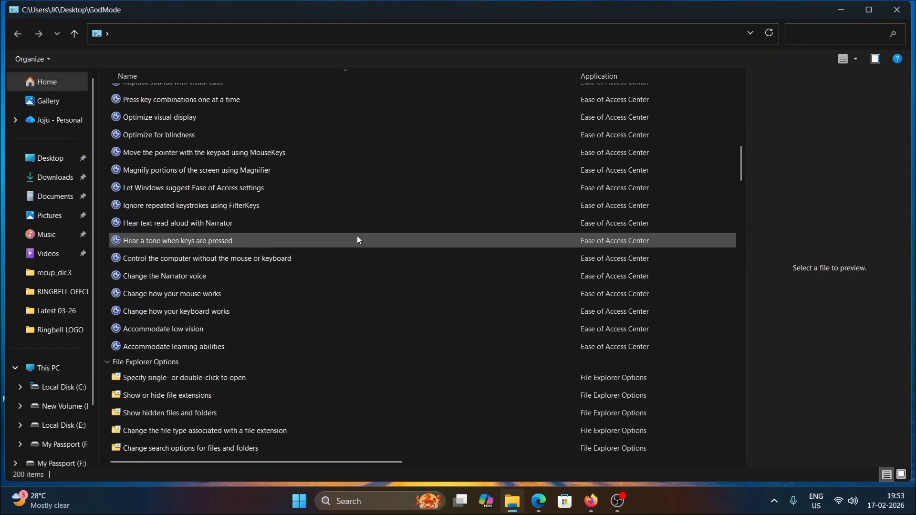
{"action": "scroll", "coordinate": [315, 253], "scroll_direction": "down", "scroll_amount": 2}
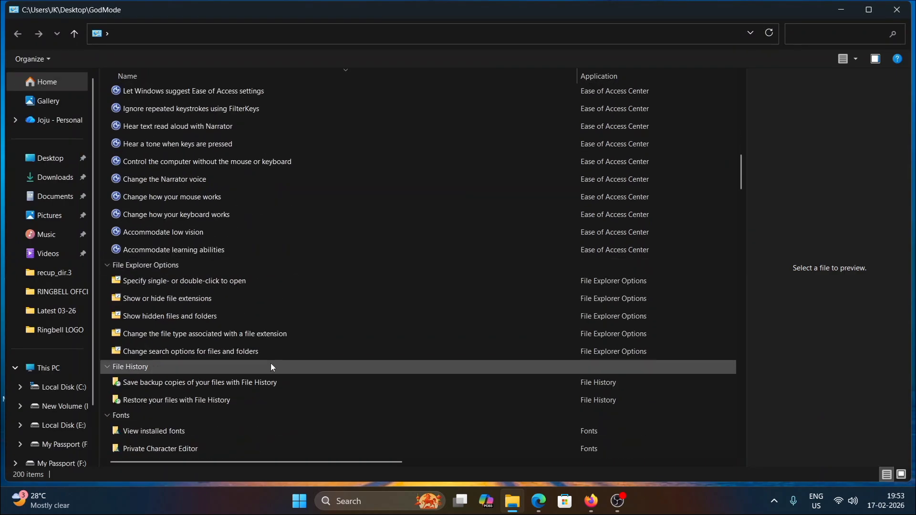
{"action": "scroll", "coordinate": [270, 355], "scroll_direction": "down", "scroll_amount": 1}
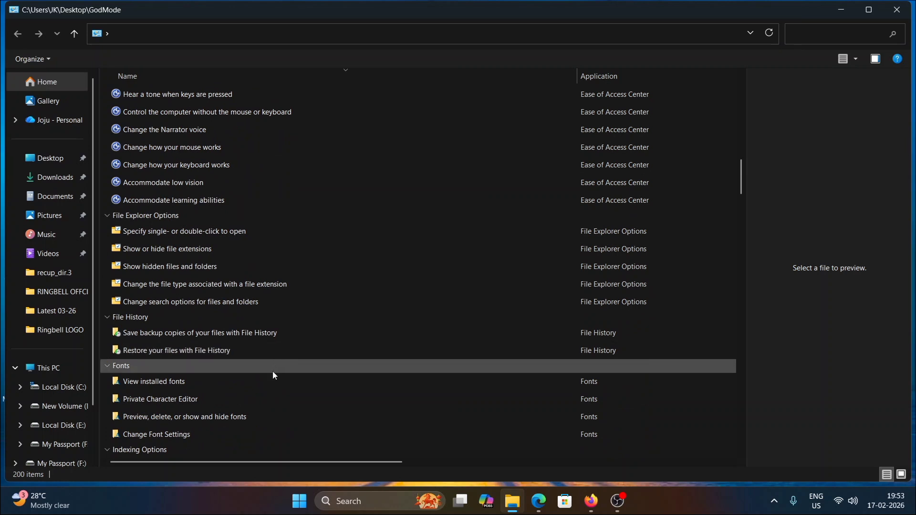
{"action": "left_click", "coordinate": [897, 9]}
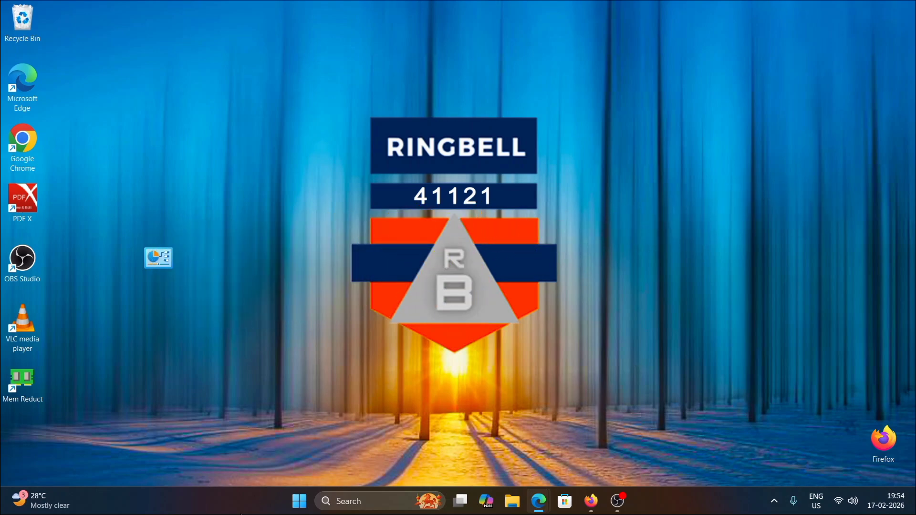
Step: Open Settings from the Start menu
{"action": "left_click", "coordinate": [300, 501]}
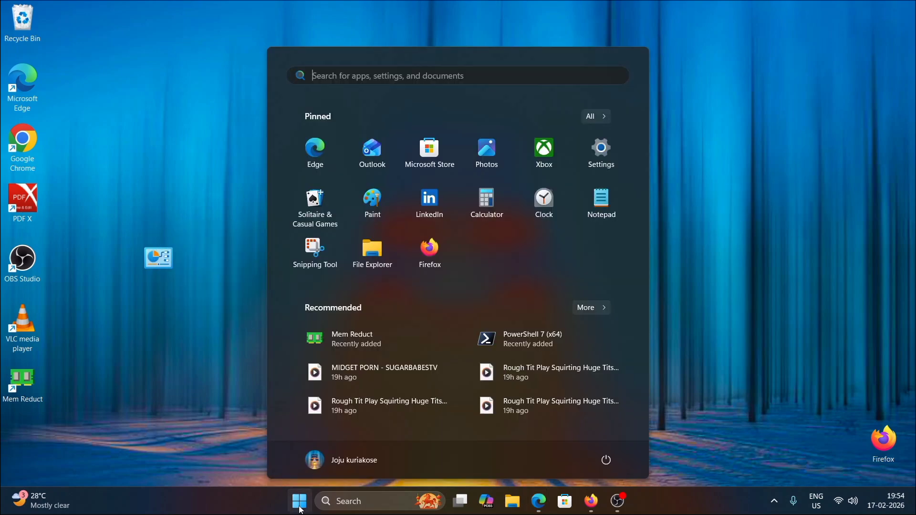
{"action": "left_click", "coordinate": [610, 156]}
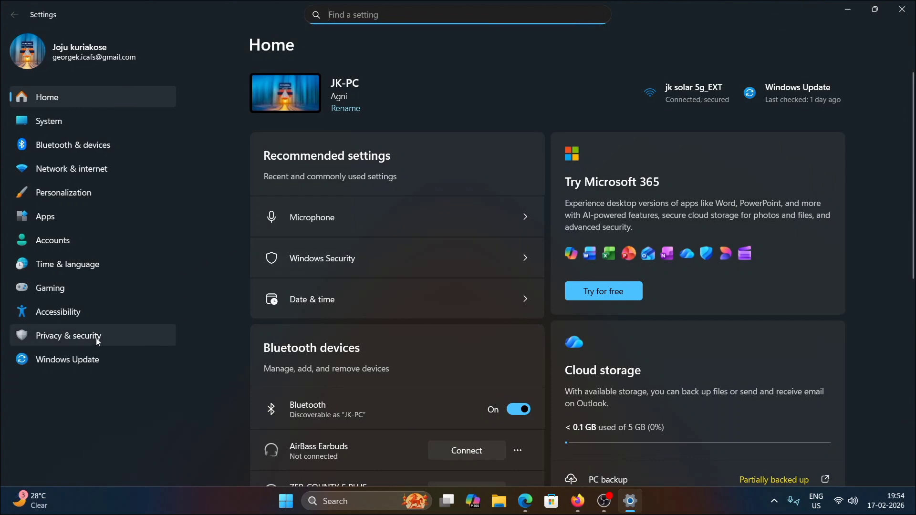
Step: Turn off Memory integrity in Windows Security's Core isolation settings via Privacy & security, then close Windows Security
{"action": "left_click", "coordinate": [90, 342]}
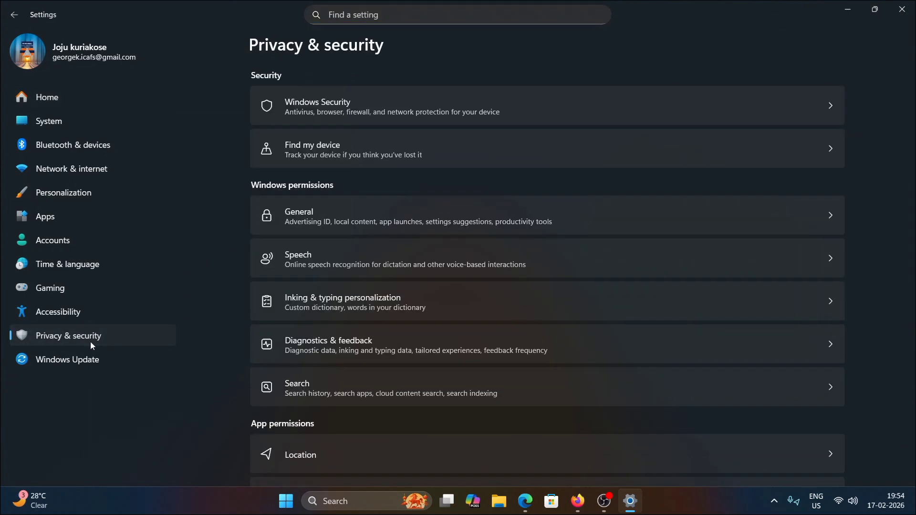
{"action": "left_click", "coordinate": [700, 106]}
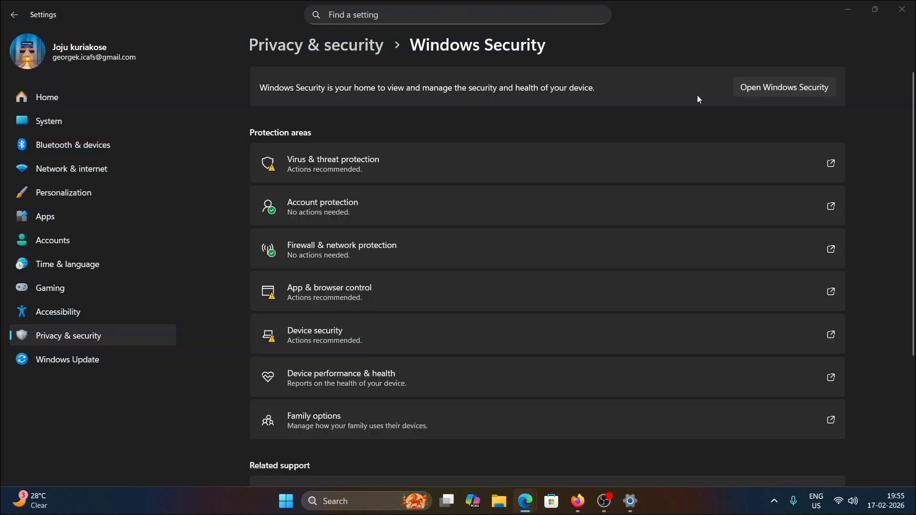
{"action": "left_click", "coordinate": [679, 139]}
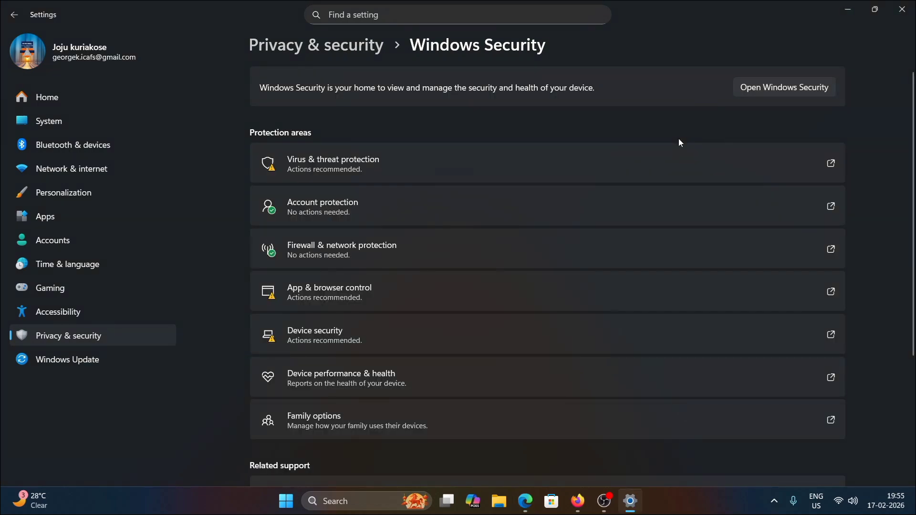
{"action": "left_click", "coordinate": [674, 336]}
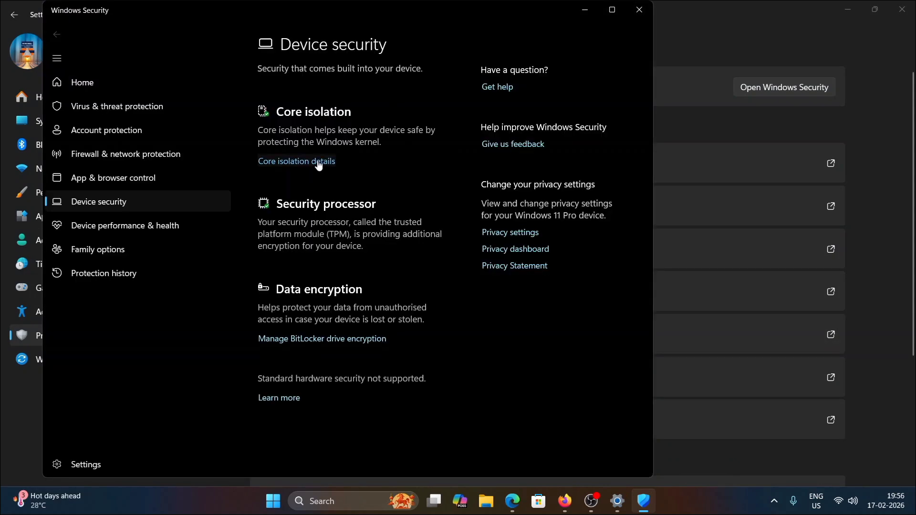
{"action": "left_click", "coordinate": [318, 162]}
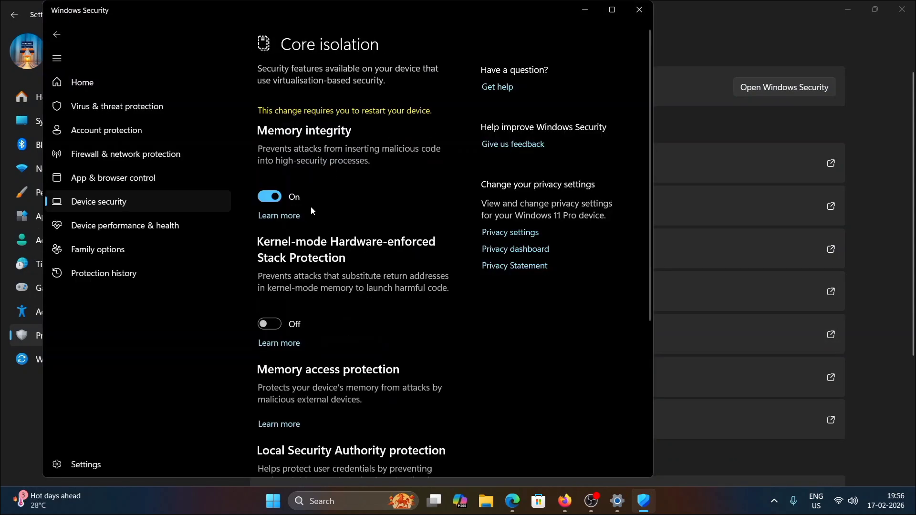
{"action": "left_click", "coordinate": [268, 202]}
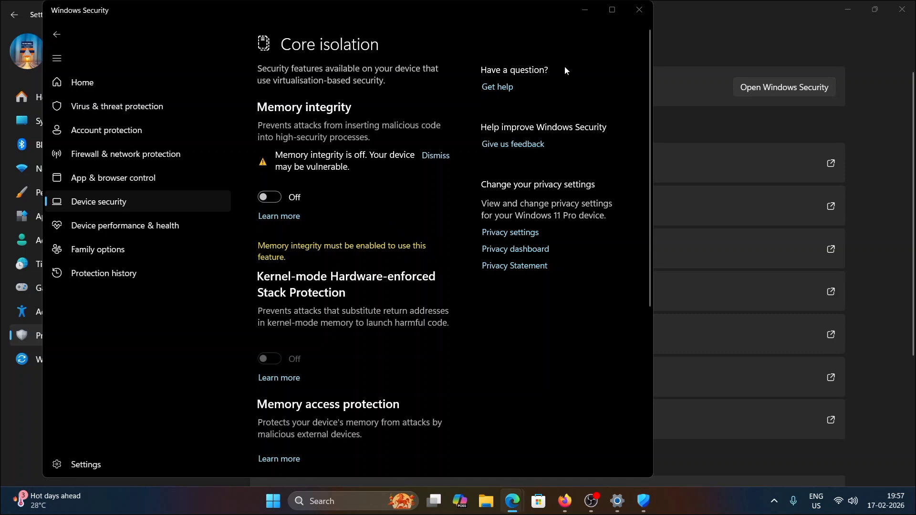
{"action": "left_click", "coordinate": [639, 10]}
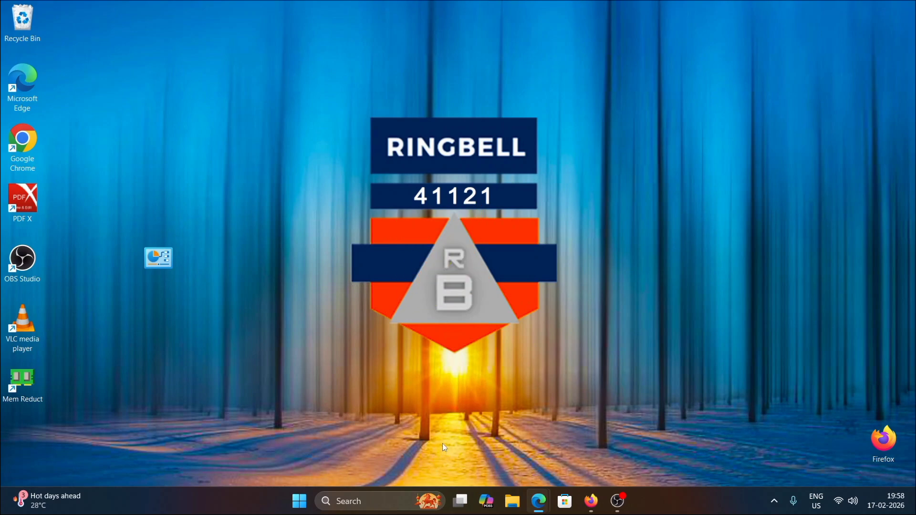
{"action": "right_click", "coordinate": [305, 508]}
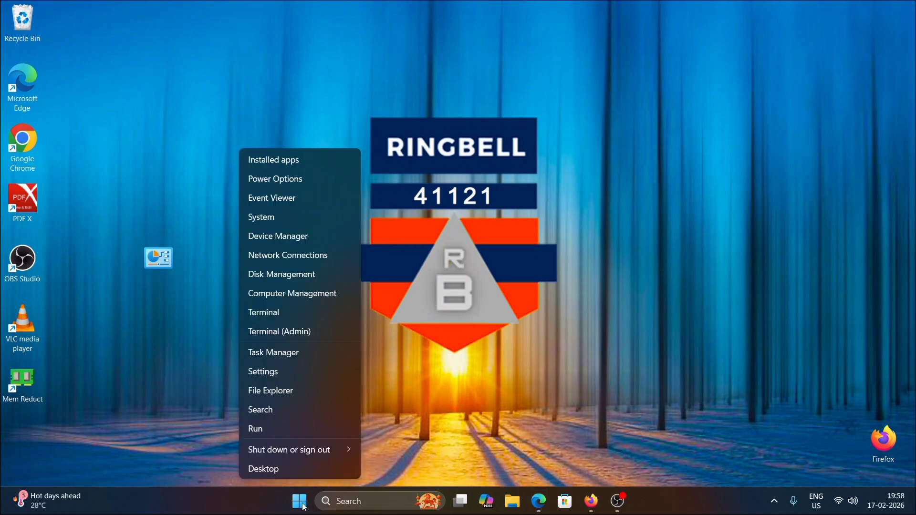
{"action": "left_click", "coordinate": [271, 427]}
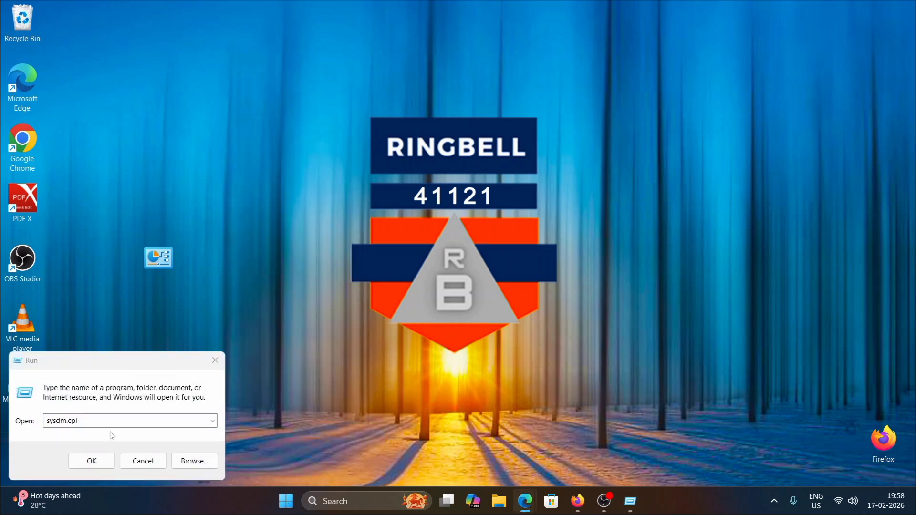
{"action": "left_click_drag", "start_coordinate": [101, 423], "coordinate": [29, 414]}
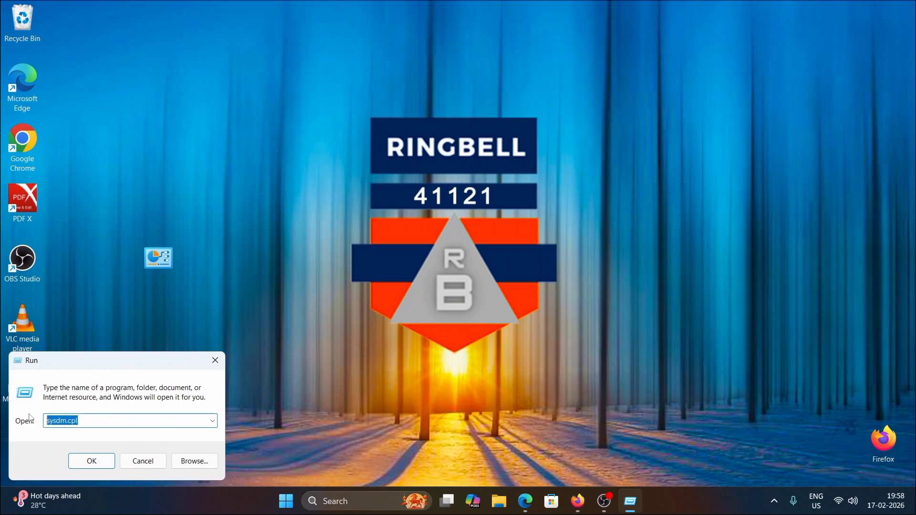
{"action": "left_click", "coordinate": [216, 362]}
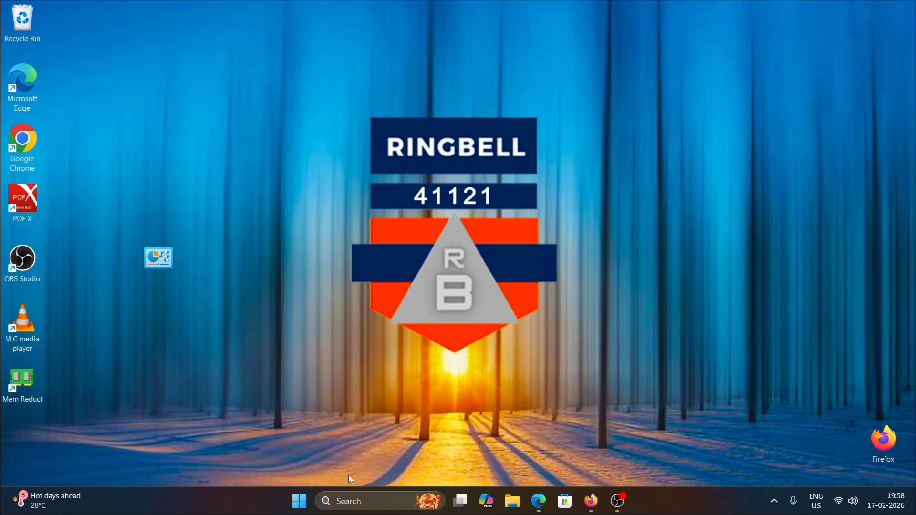
Step: Search the Start menu for regedit and open Registry Editor
{"action": "left_click", "coordinate": [300, 502]}
{"action": "left_click", "coordinate": [375, 77]}
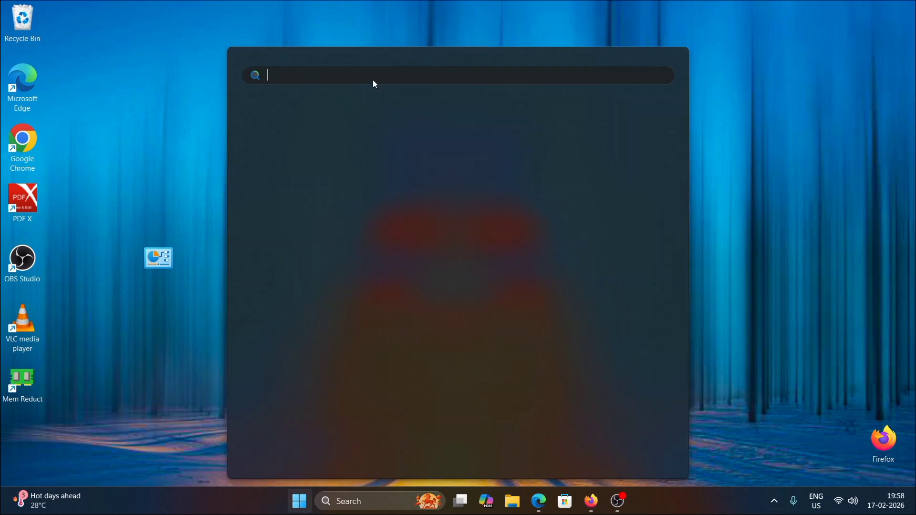
{"action": "type", "text": "re"}
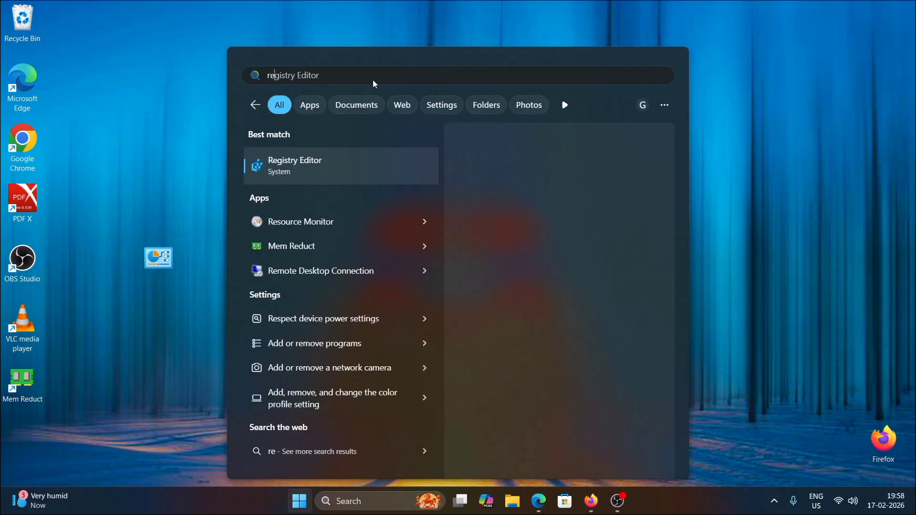
{"action": "type", "text": "ged"}
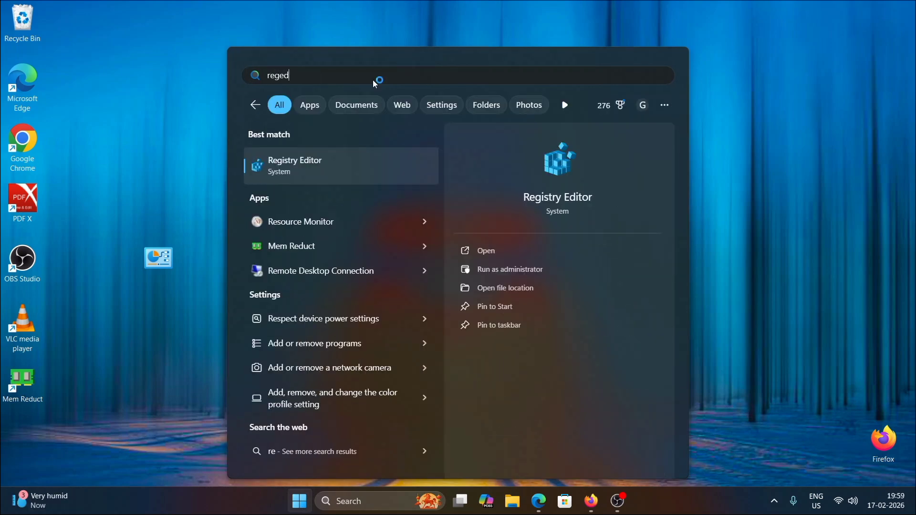
{"action": "type", "text": "it"}
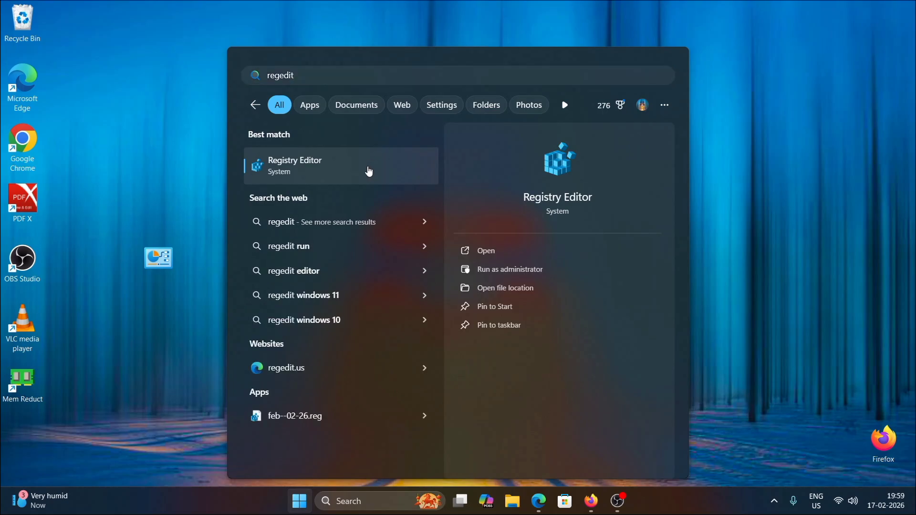
{"action": "left_click", "coordinate": [370, 169]}
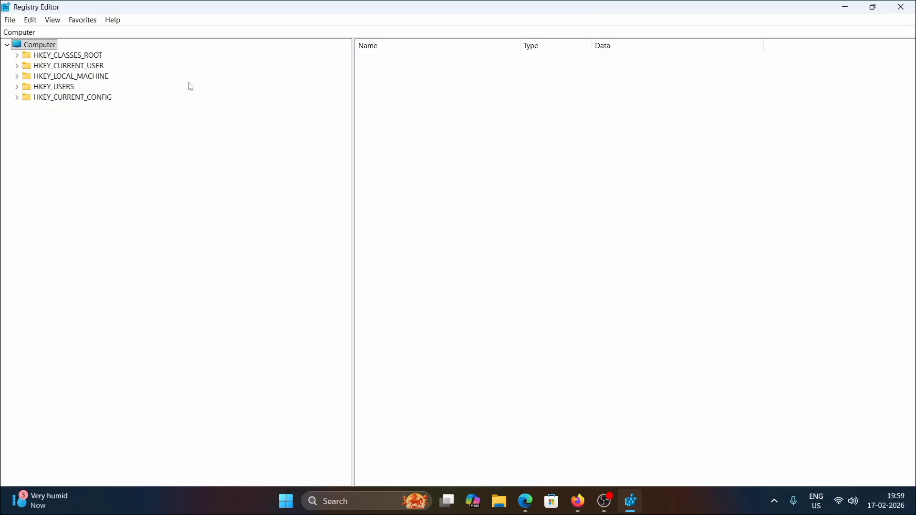
Step: Navigate Registry Editor to HKEY_CURRENT_USER\Control Panel\Desktop by pasting the path into the address bar
{"action": "left_click", "coordinate": [142, 28]}
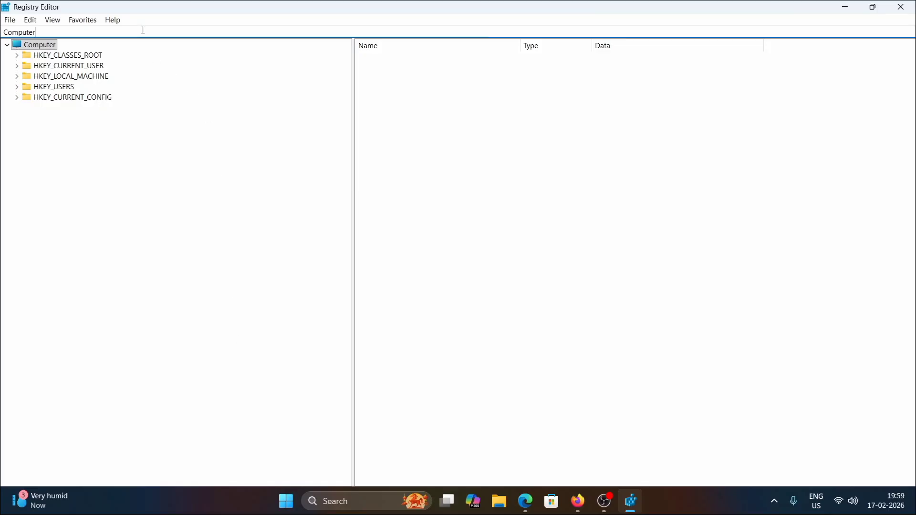
{"action": "left_click_drag", "start_coordinate": [141, 29], "coordinate": [2, 25]}
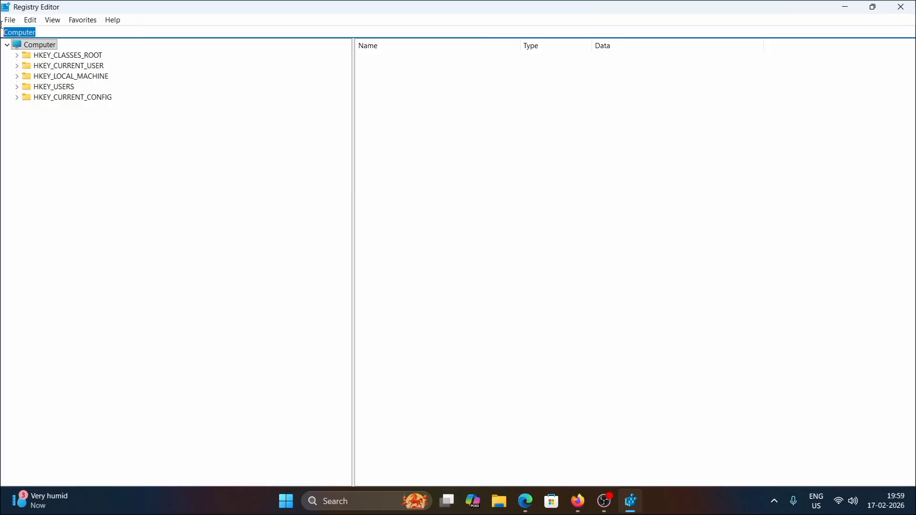
{"action": "right_click", "coordinate": [27, 32]}
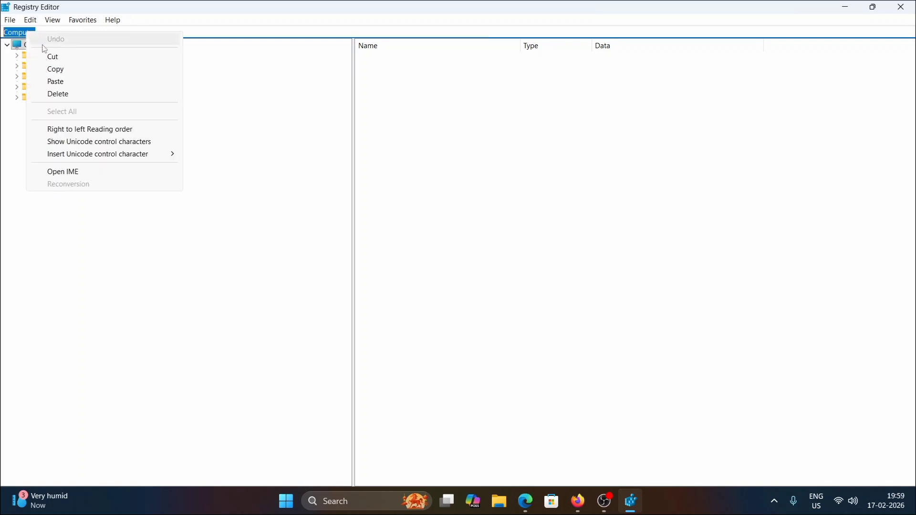
{"action": "left_click", "coordinate": [58, 84]}
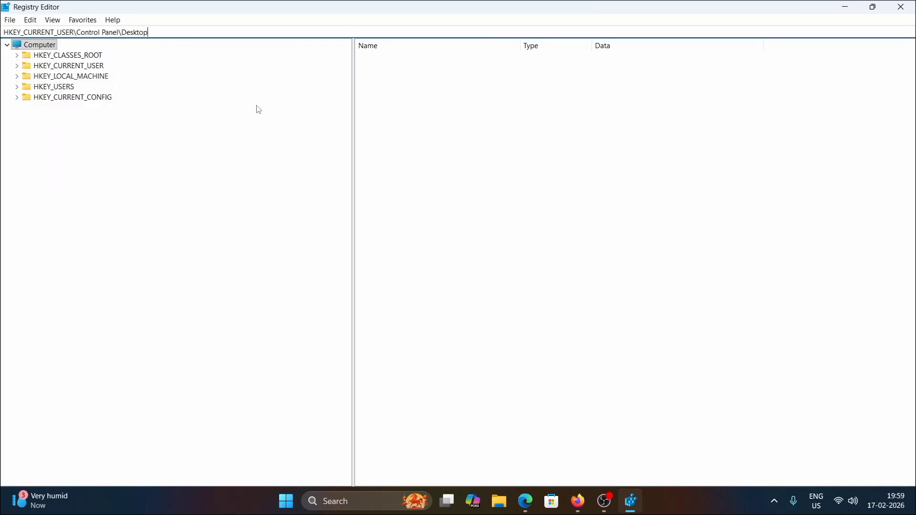
{"action": "key", "text": "Return"}
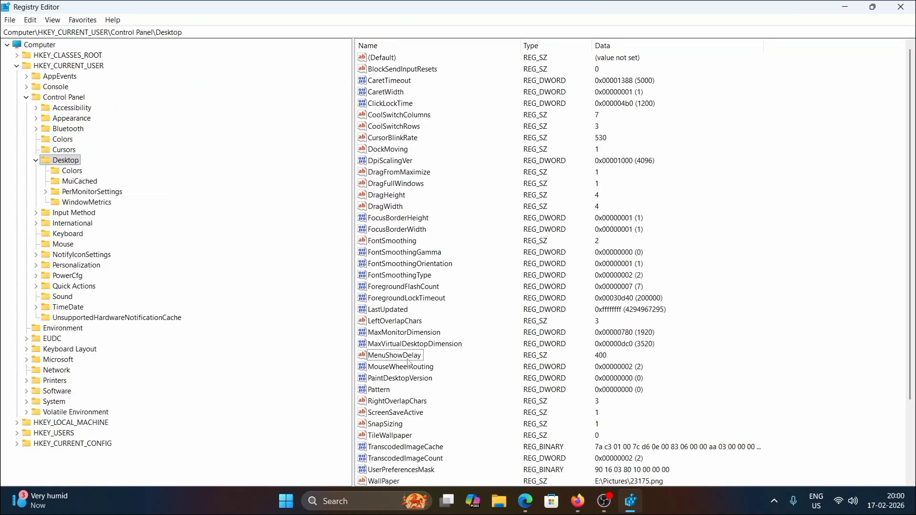
Step: Set the MenuShowDelay value data to 20 and close Registry Editor
{"action": "left_click", "coordinate": [408, 360]}
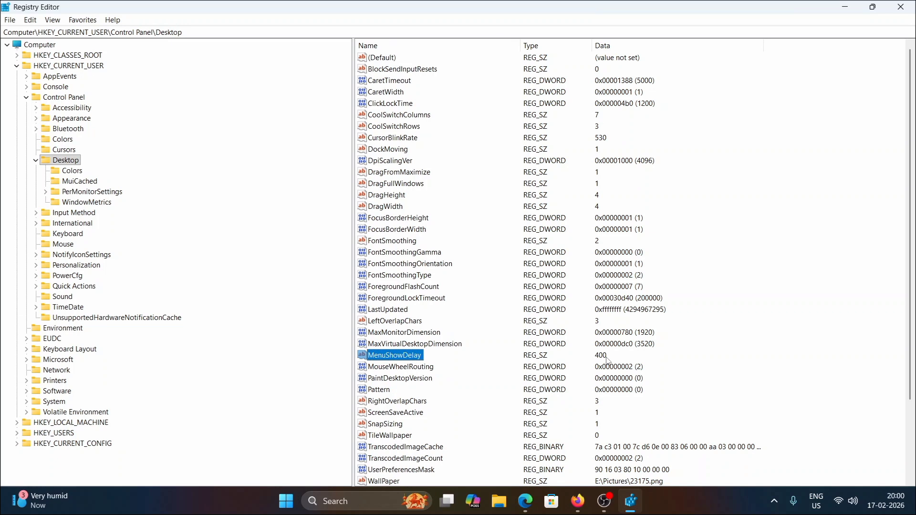
{"action": "double_click", "coordinate": [411, 357]}
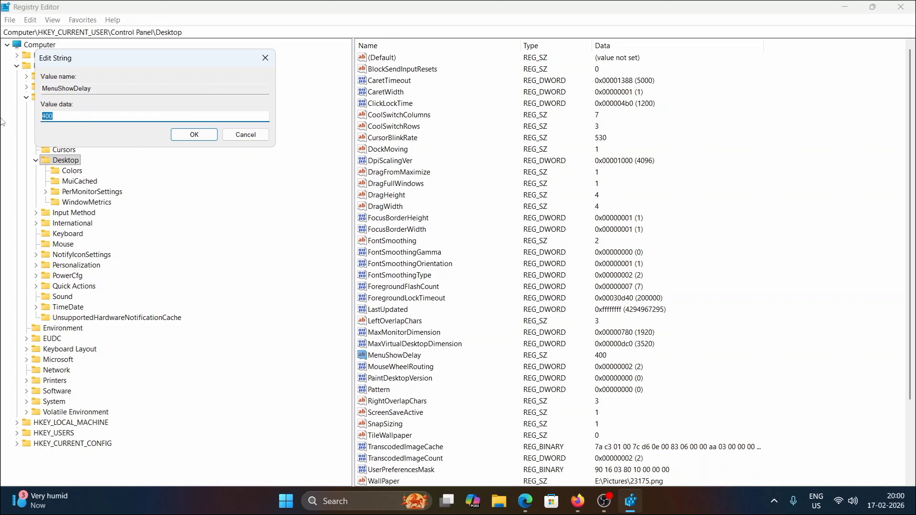
{"action": "type", "text": "20"}
{"action": "left_click", "coordinate": [193, 139]}
{"action": "left_click", "coordinate": [729, 296]}
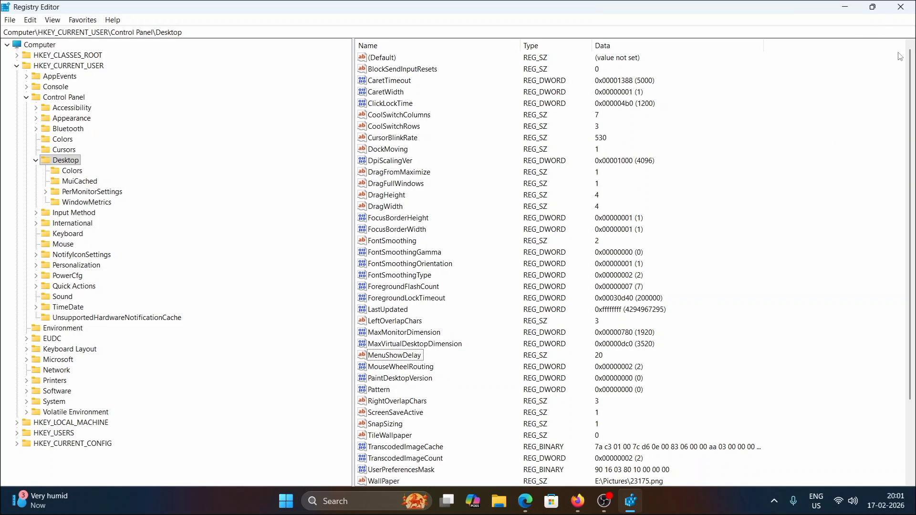
{"action": "left_click", "coordinate": [901, 7]}
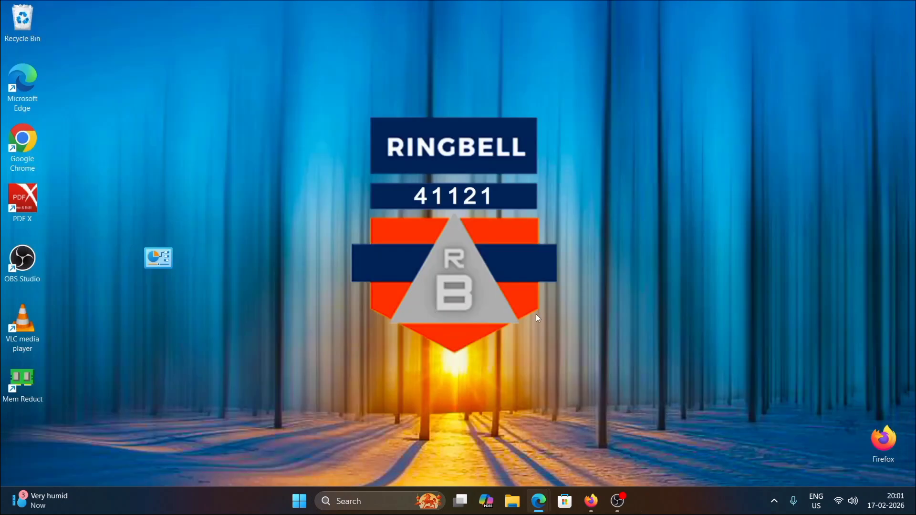